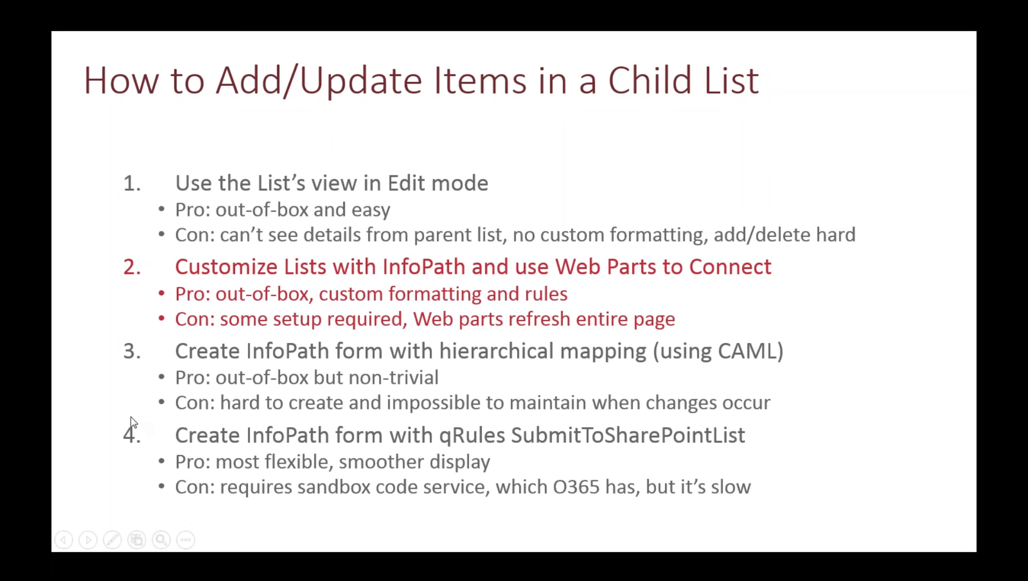
Switch to the browser, stop editing the Expense Items list inline and open its form for customization in InfoPath
key(alt+Tab)
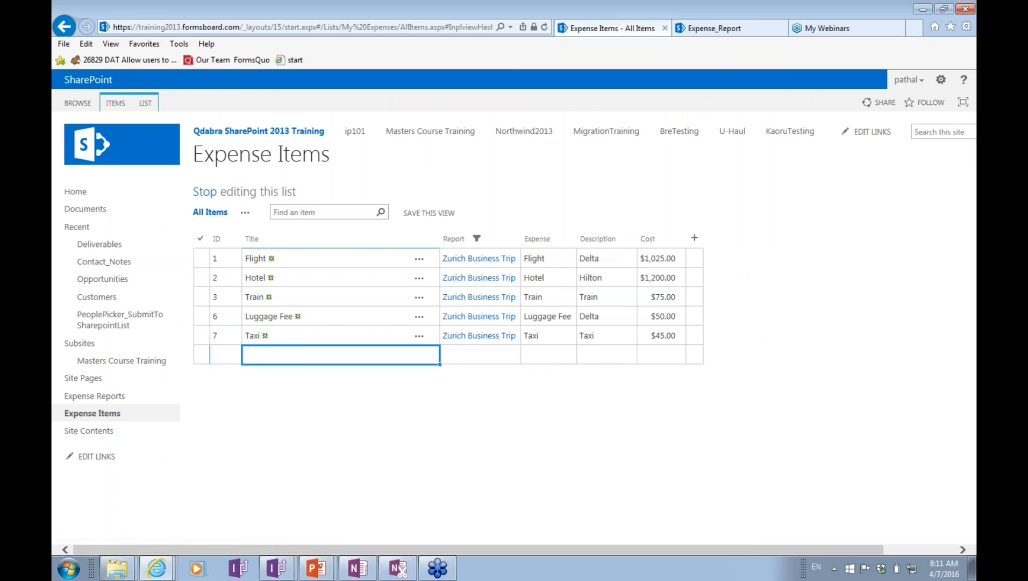
click(210, 193)
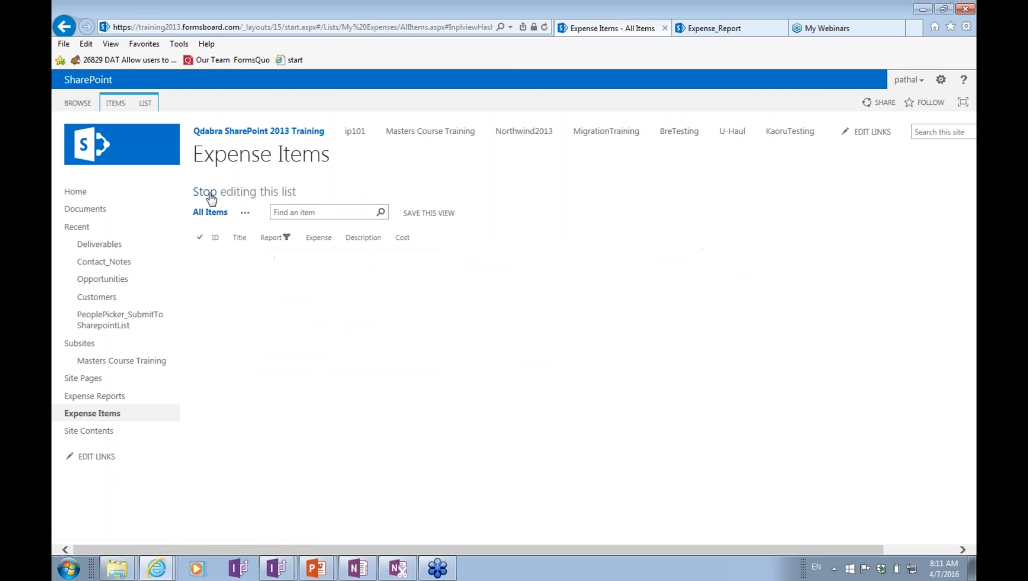
click(150, 107)
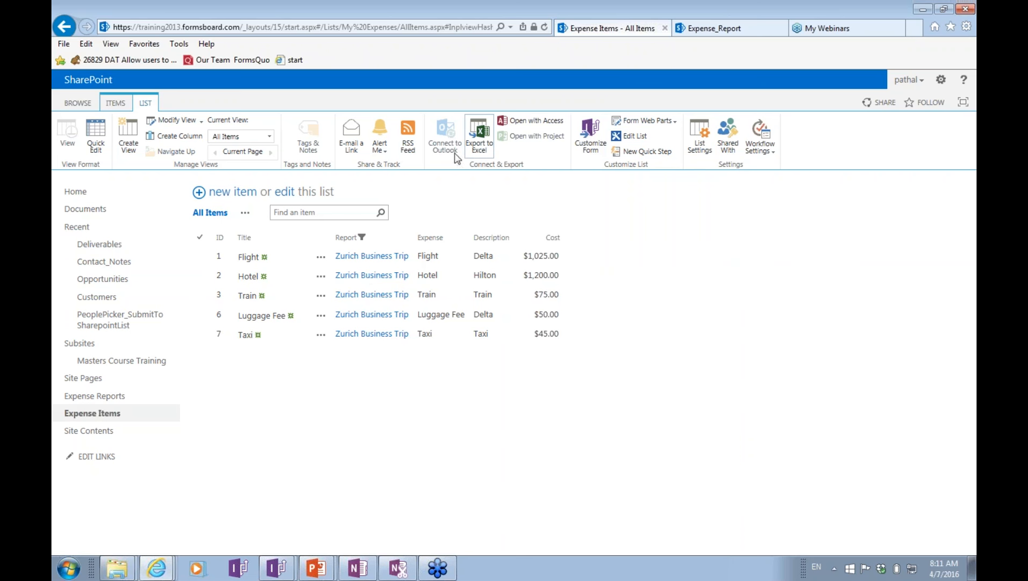
click(594, 144)
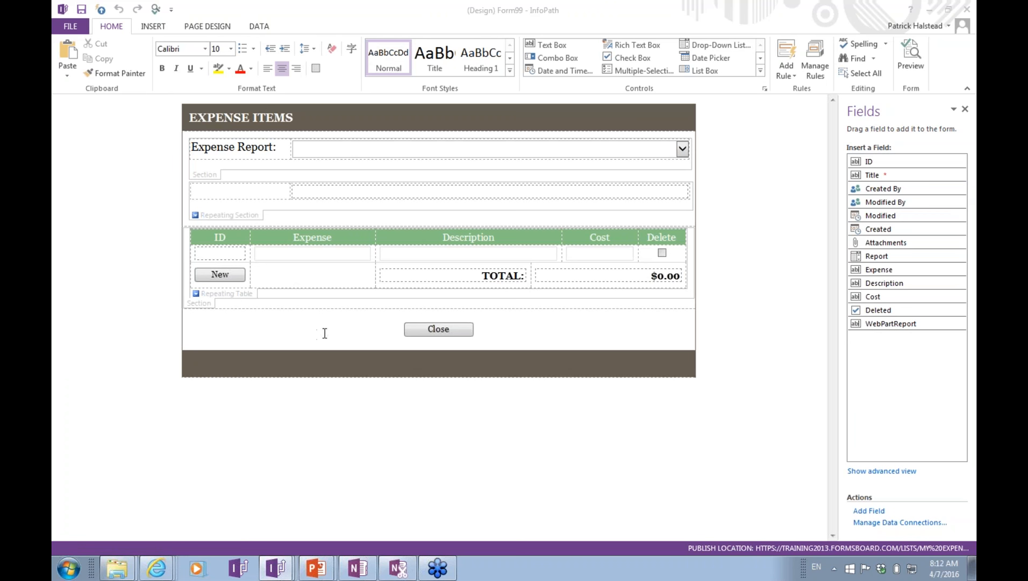
Return to the browser, start a new item in the Expense Items list and choose Zurich Business Trip as the expense report
key(alt+Tab)
key(alt+Tab)
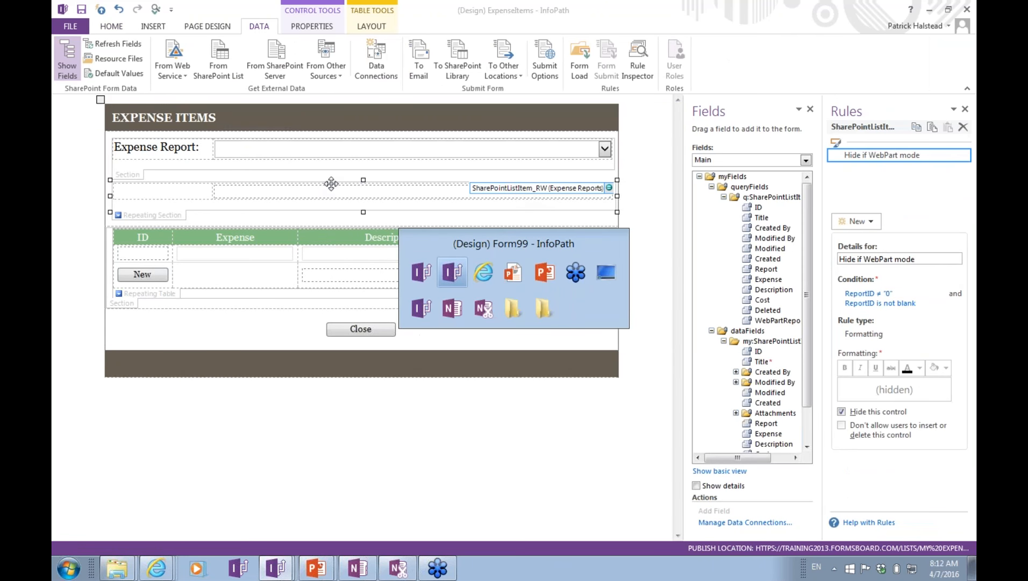
key(alt+Tab)
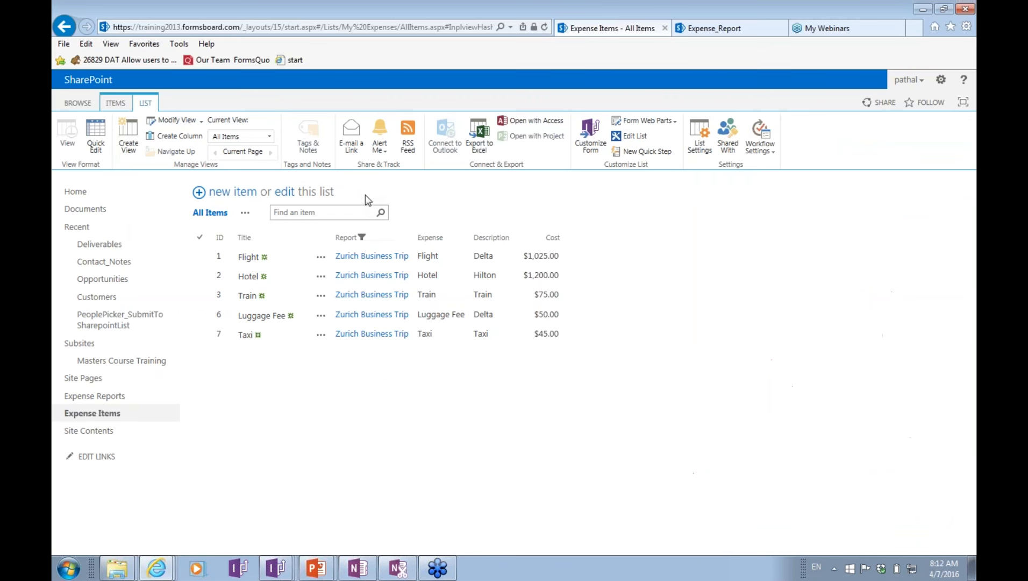
click(225, 201)
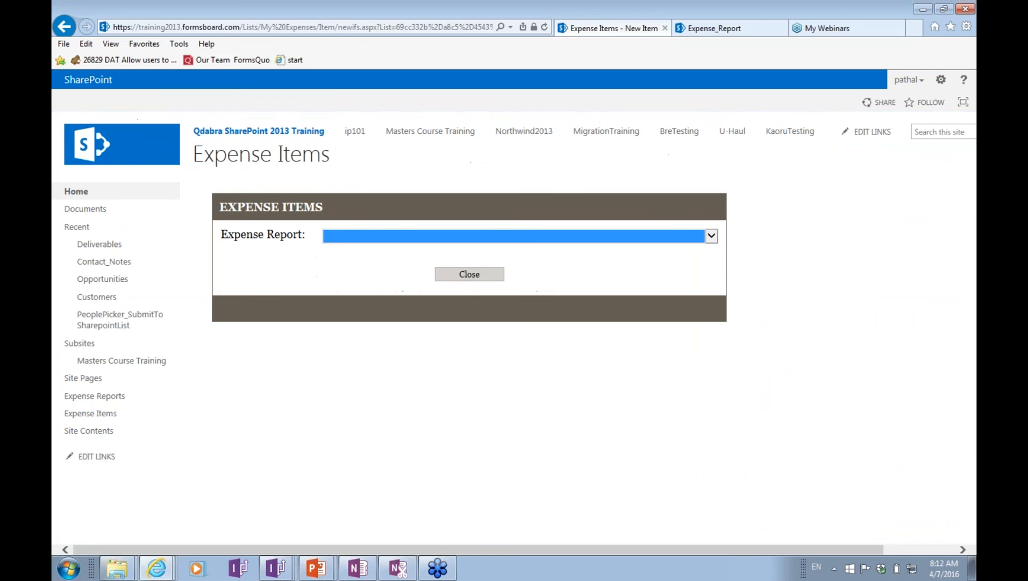
click(711, 237)
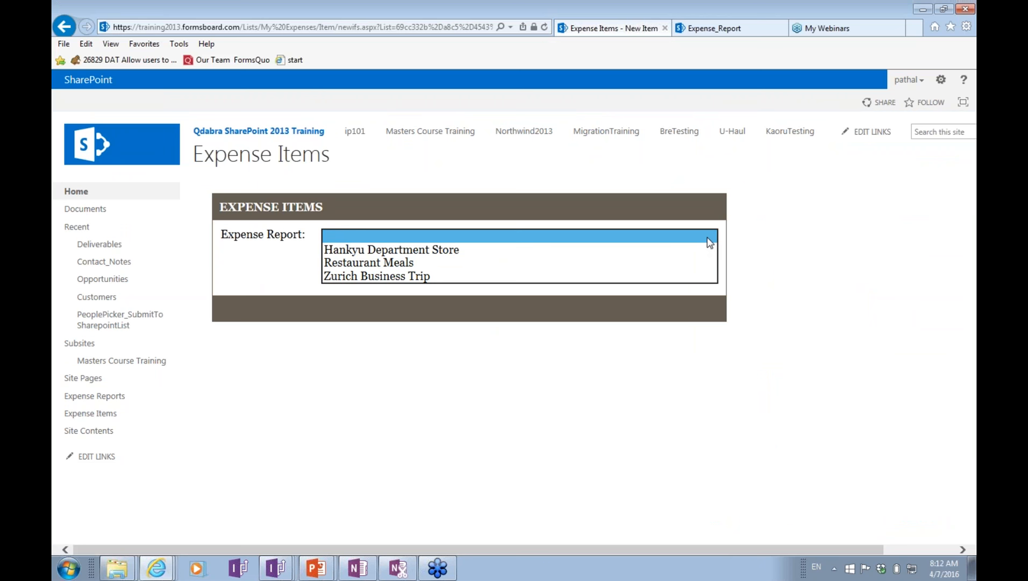
click(476, 276)
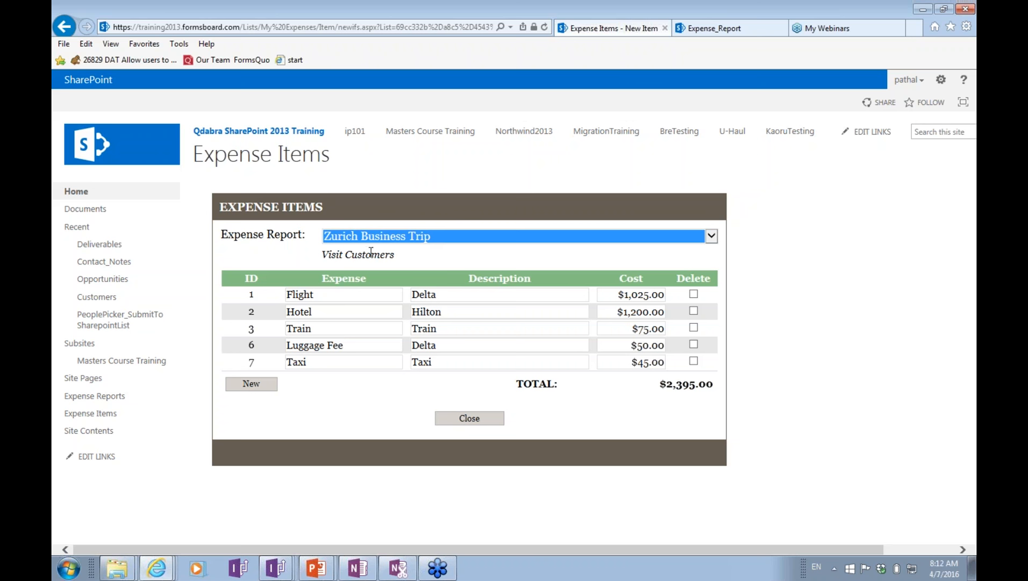
drag(393, 253, 324, 256)
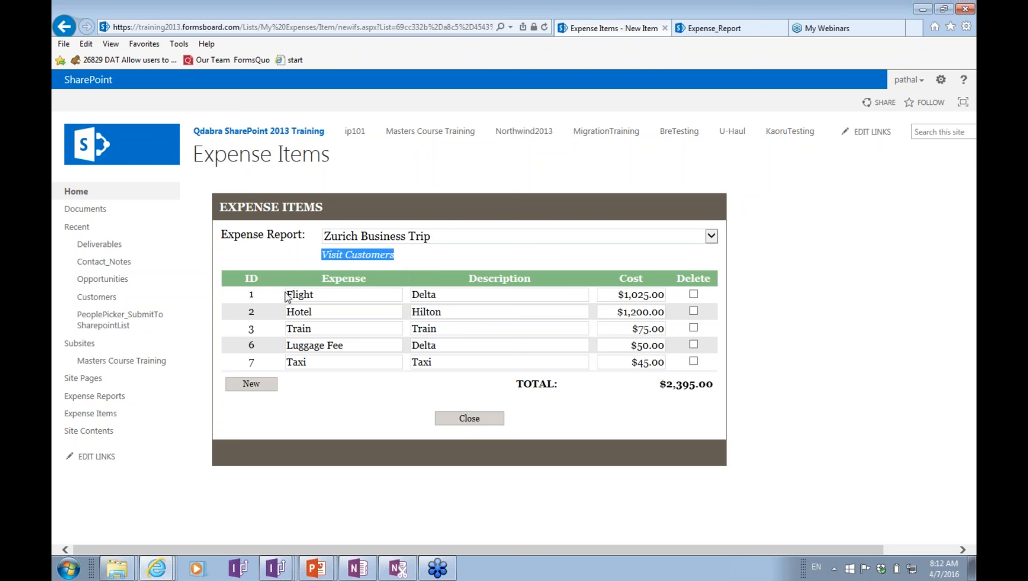
Change the Flight item's description to "Delta Airlines" and delete the Train item from the expense table
click(560, 300)
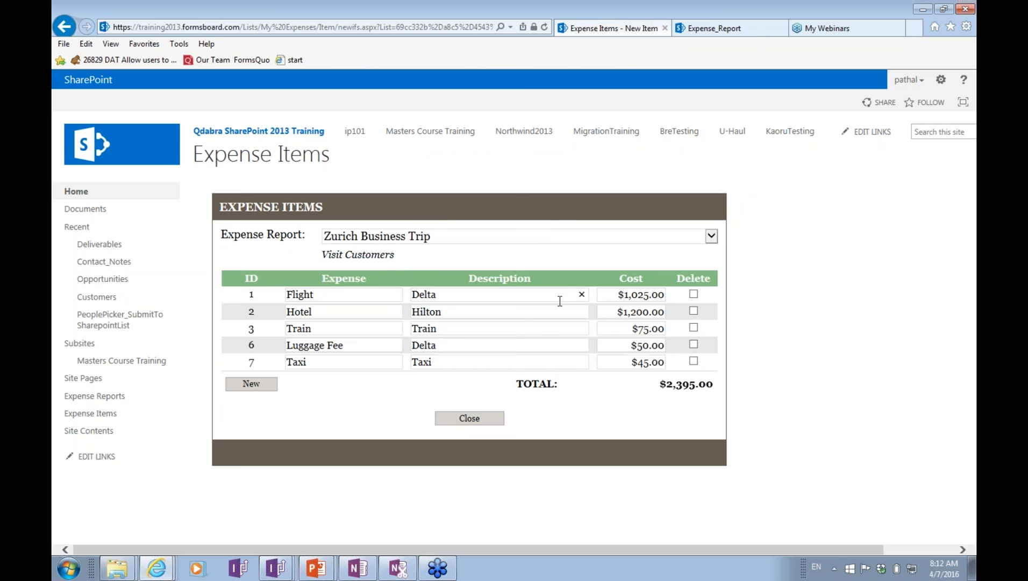
text(Airlines)
key(Tab)
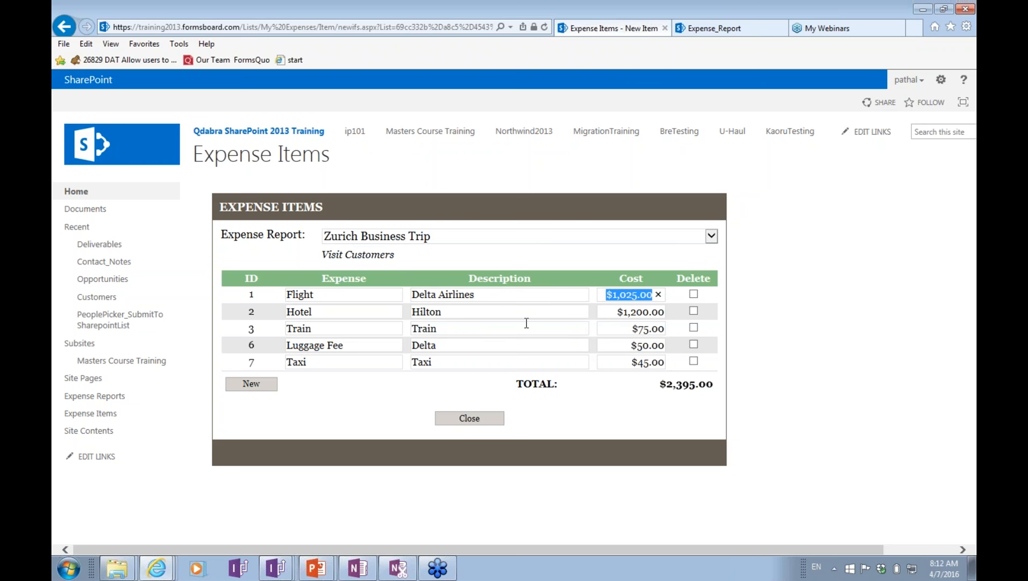
click(694, 334)
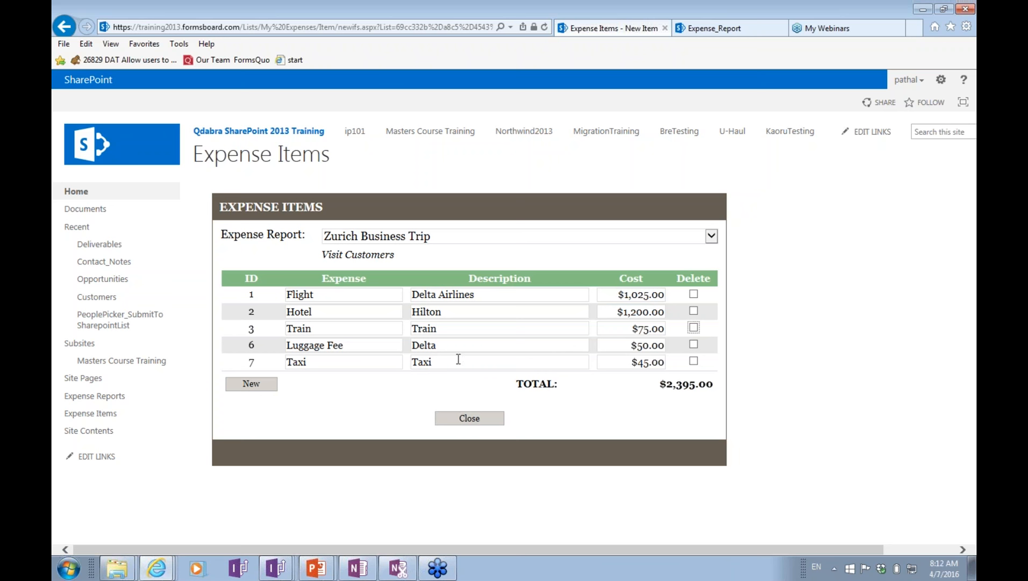
click(695, 329)
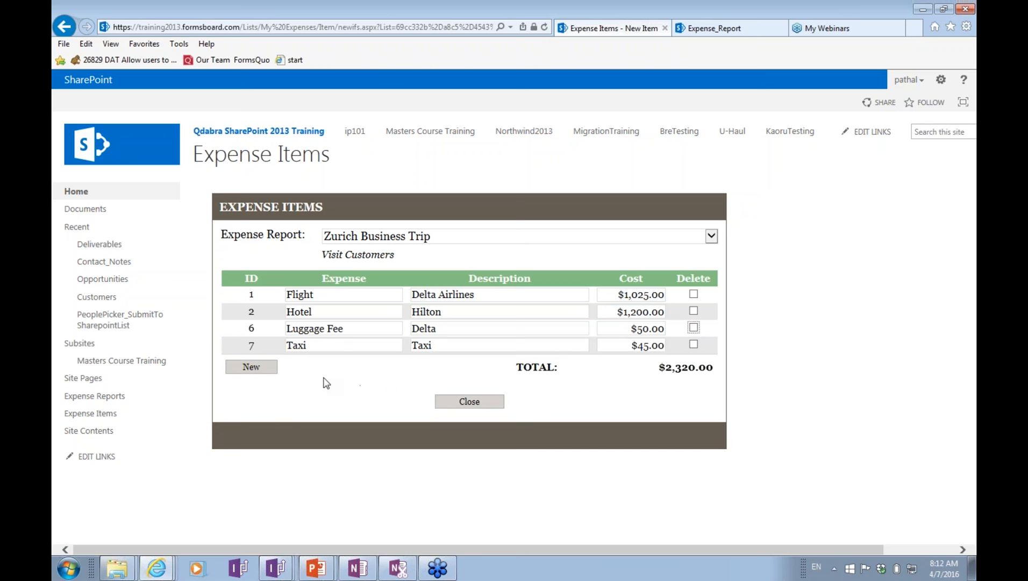
Add a new expense item "Bus" with the description "City Transit" and a cost of 12
click(274, 369)
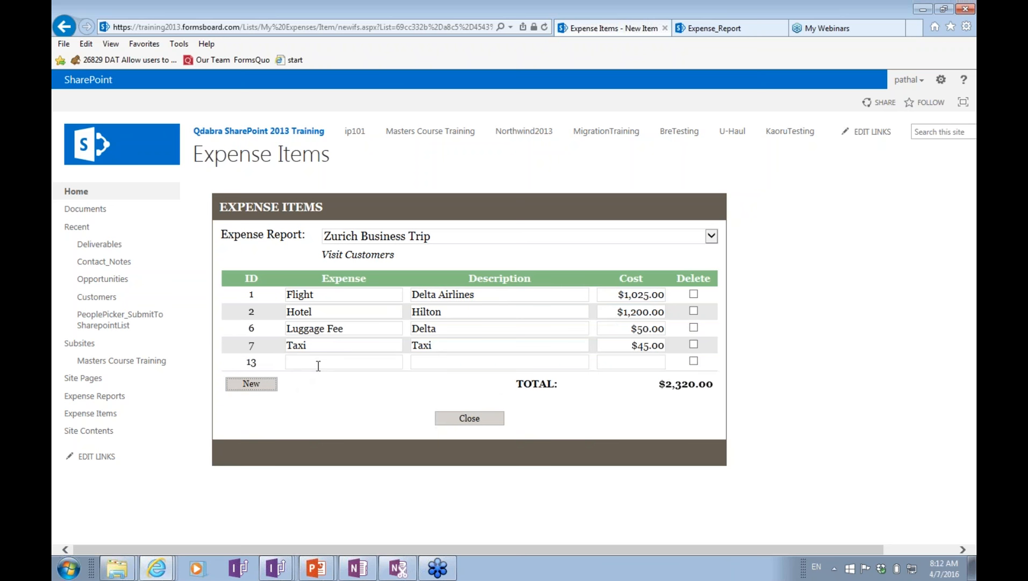
click(330, 361)
text(Bus)
key(Tab)
text(City Transit)
key(Tab)
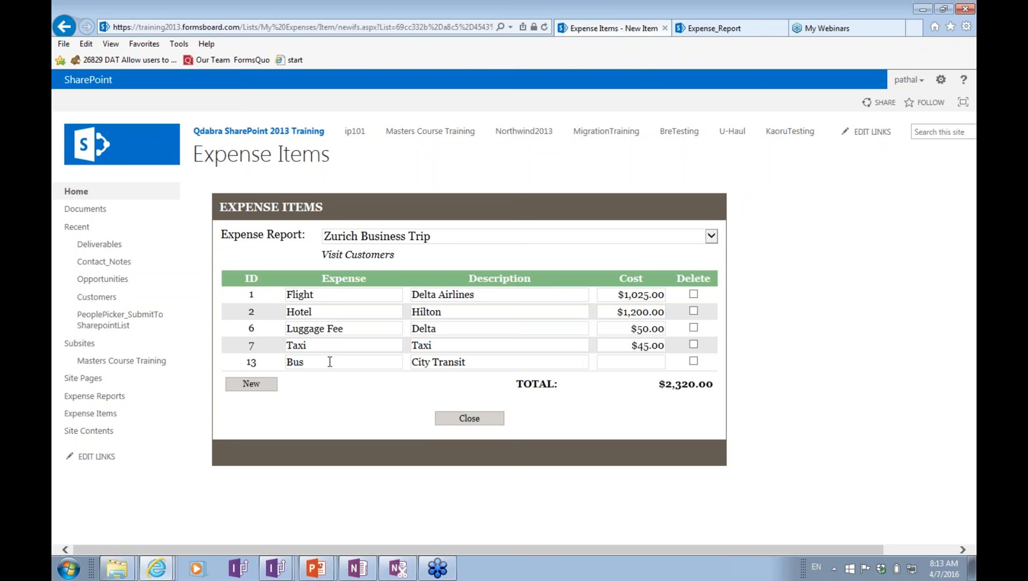
text(12)
key(Tab)
View the Hankyu Department Store report's items, return to Zurich Business Trip and close the form
click(523, 240)
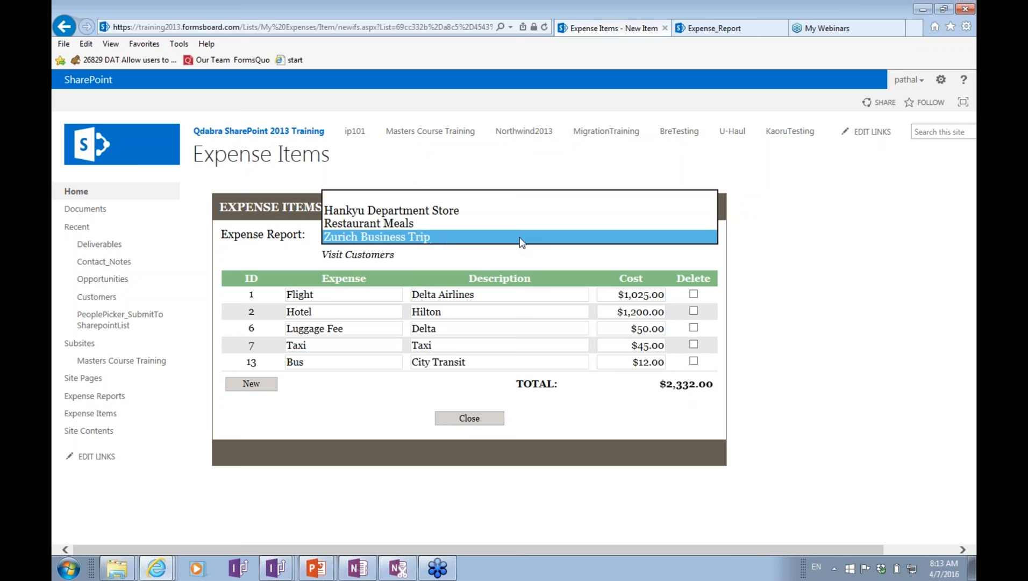
click(421, 210)
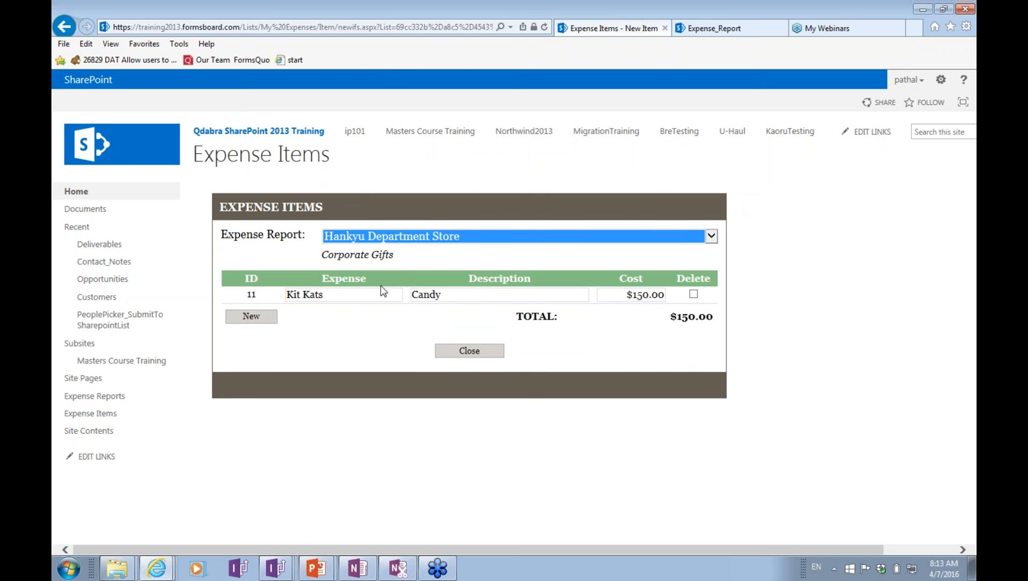
click(466, 239)
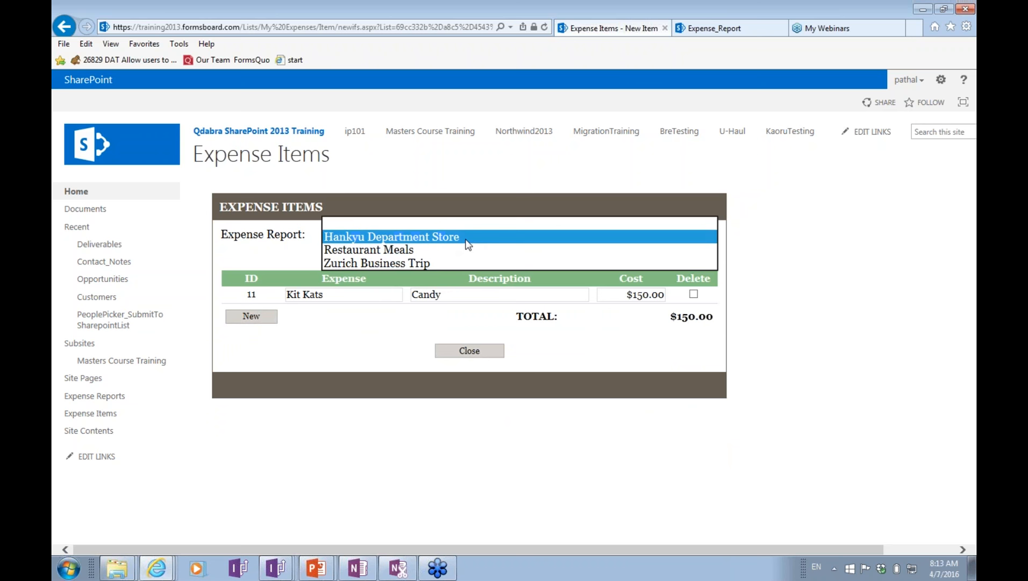
click(424, 262)
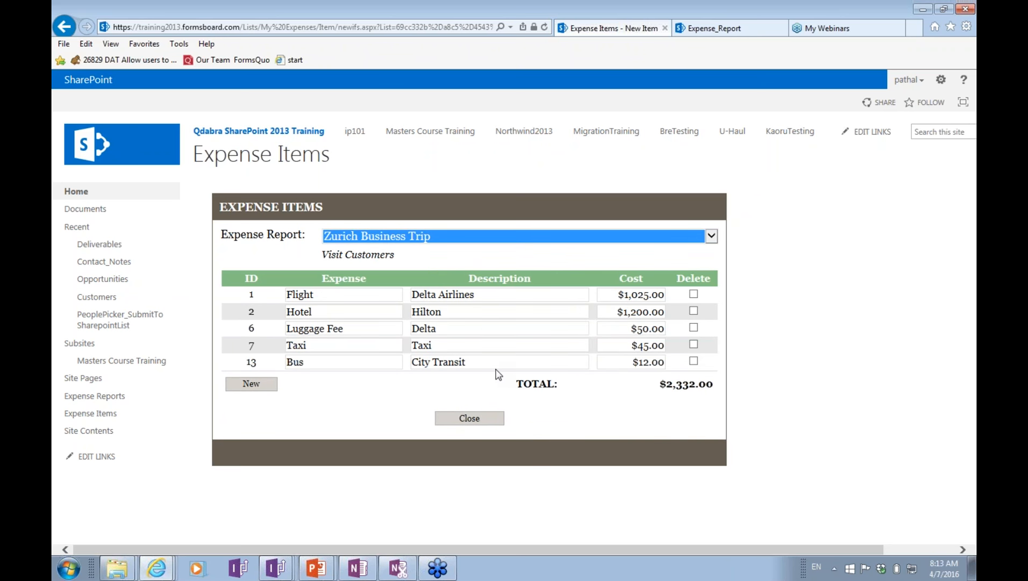
click(483, 420)
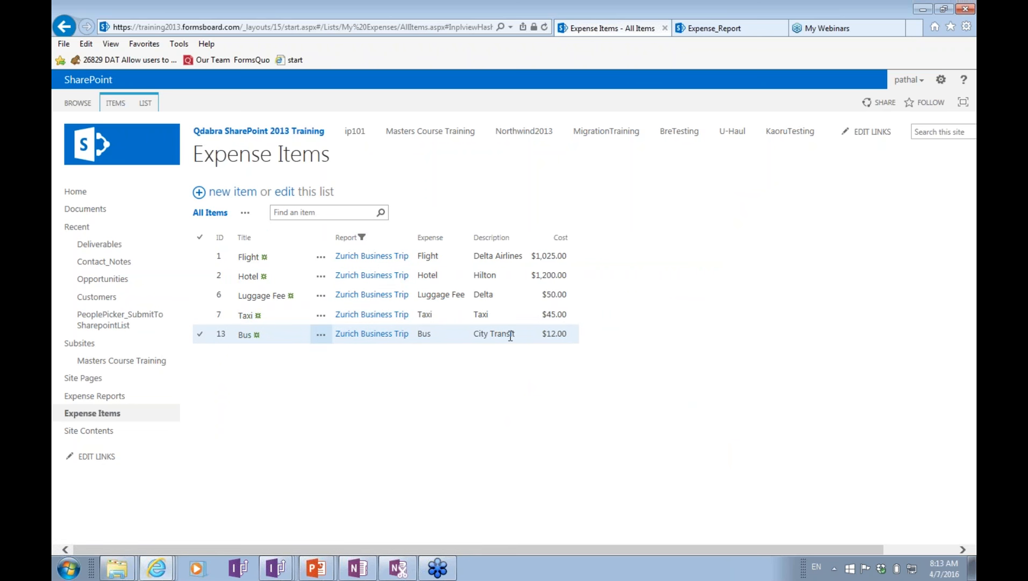
Switch to the PowerPoint slide on how to add and update items in a child list
key(alt)
click(965, 184)
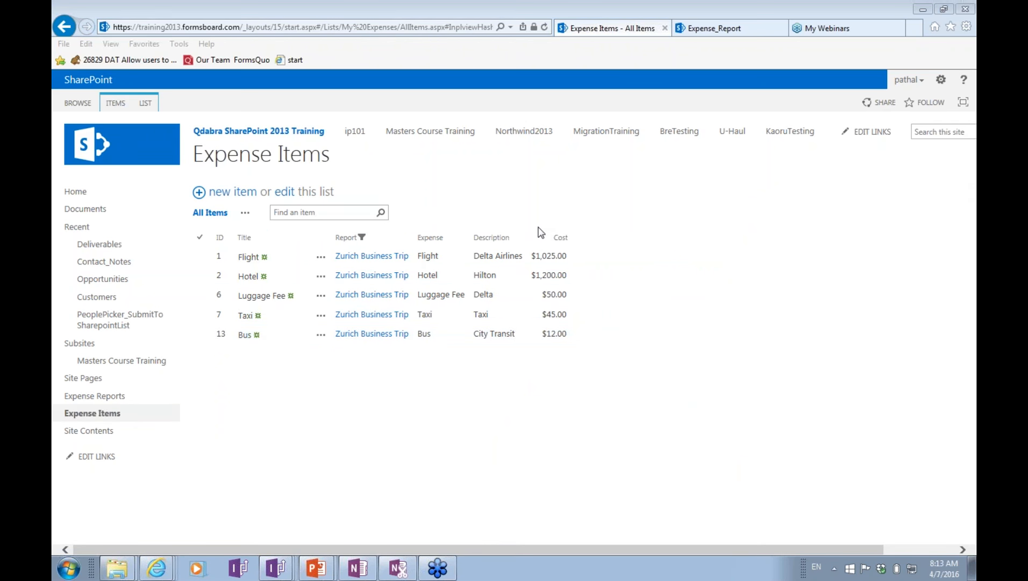
key(alt+Tab)
key(alt+Tab)
key(alt+Tab)
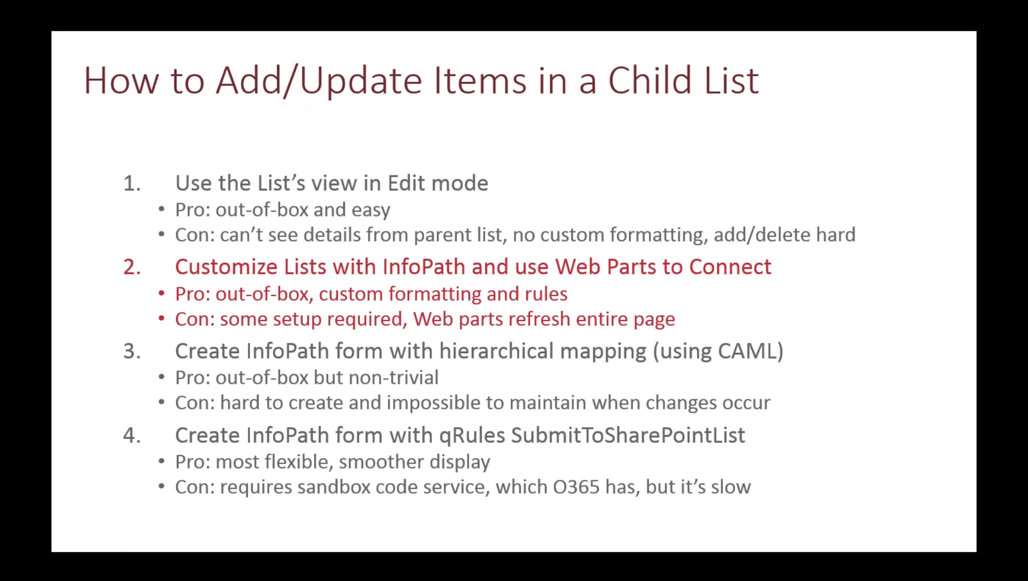
Switch to the ExpenseItems design in InfoPath, compare the basic and advanced field views and look through the available data sources
key(alt+Tab)
key(alt+Tab)
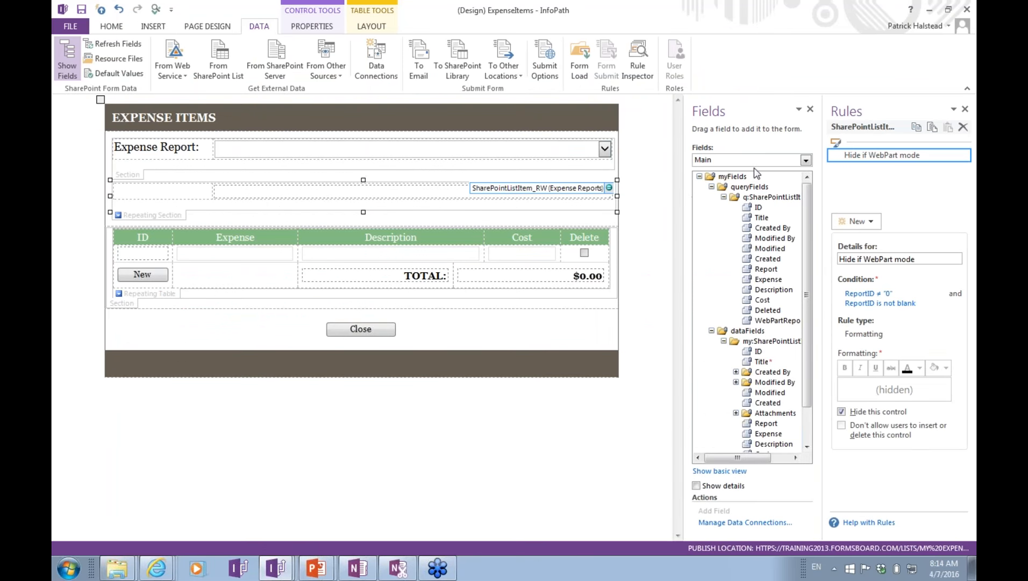
click(709, 471)
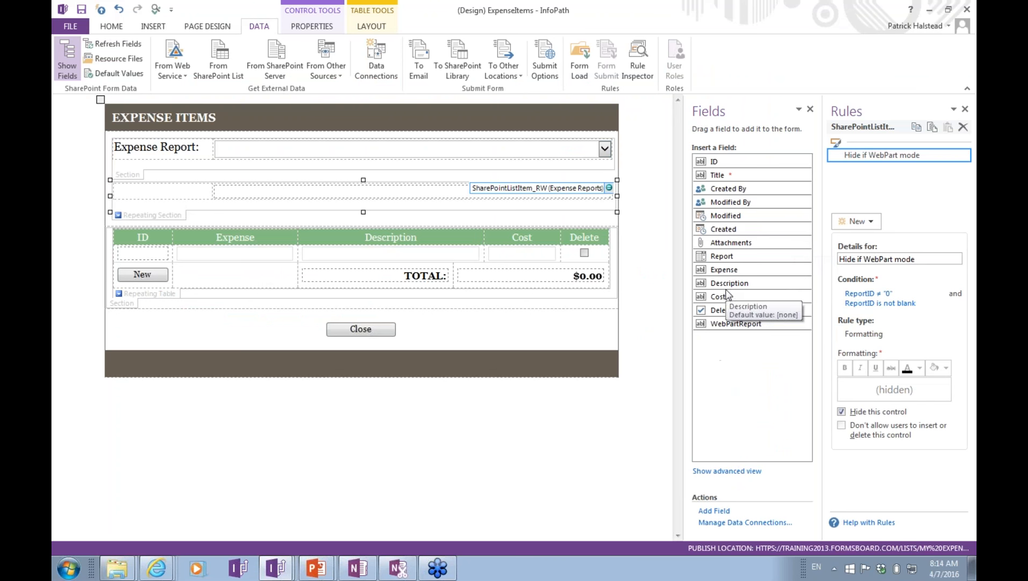
click(729, 472)
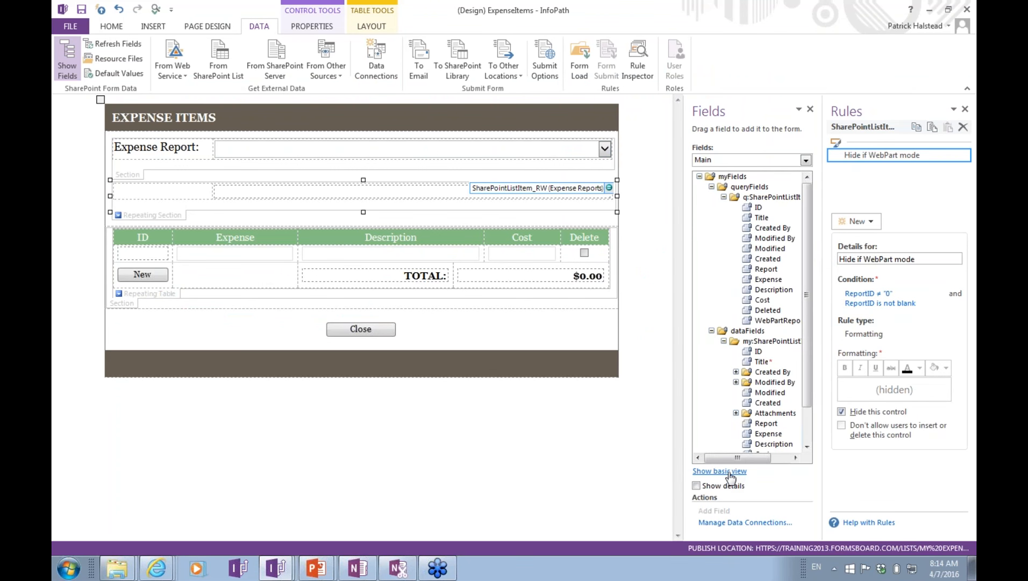
click(727, 160)
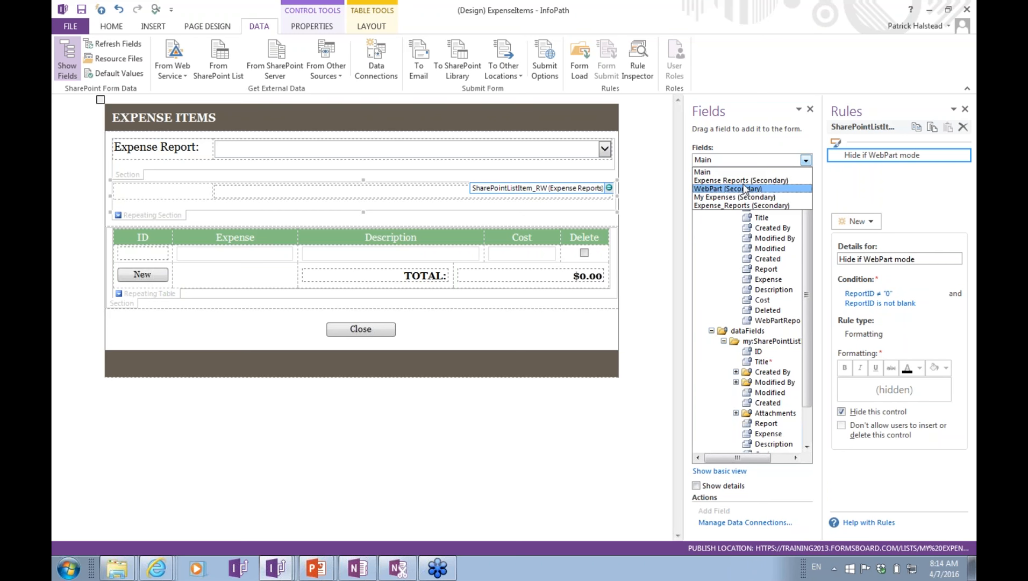
click(444, 447)
Inspect the rules and data bindings of the form's sections and repeating table, expanding the My Expenses item fields
click(161, 215)
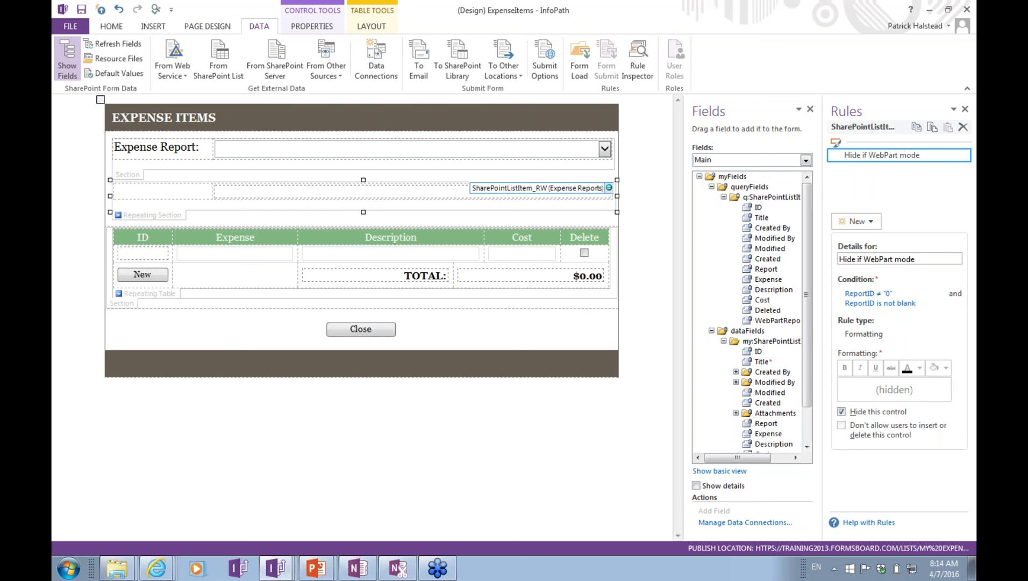
click(138, 175)
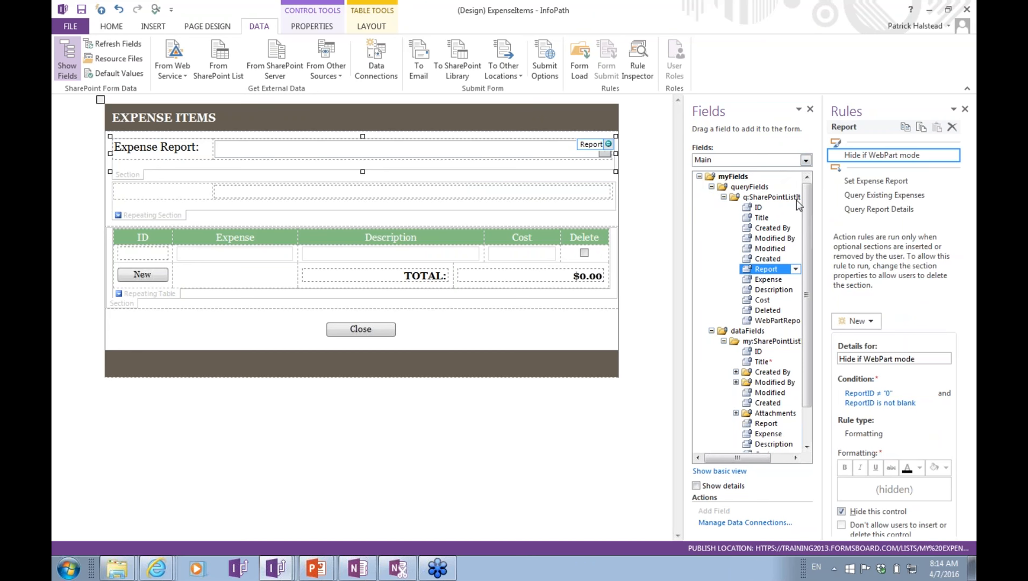
click(138, 294)
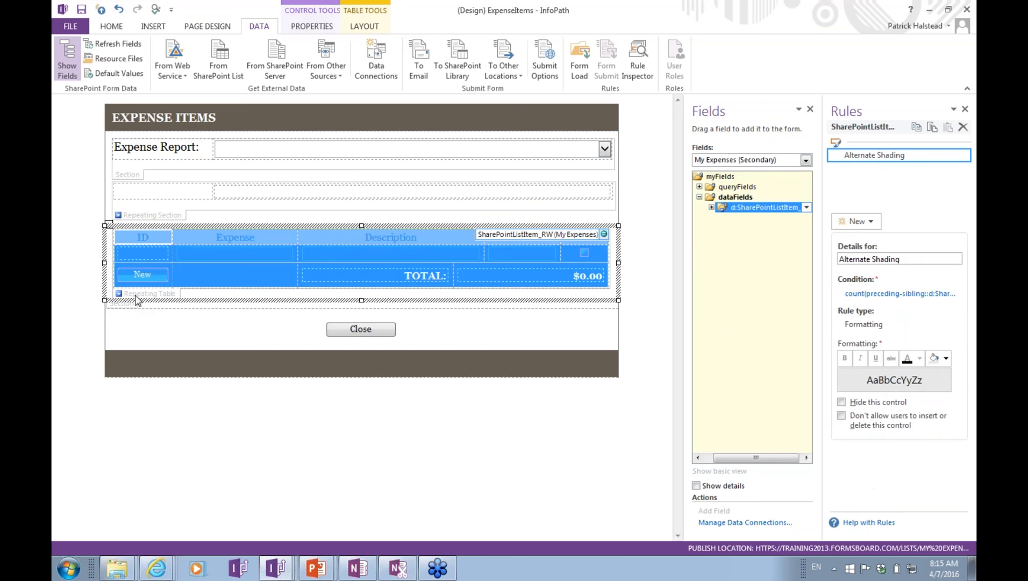
click(151, 305)
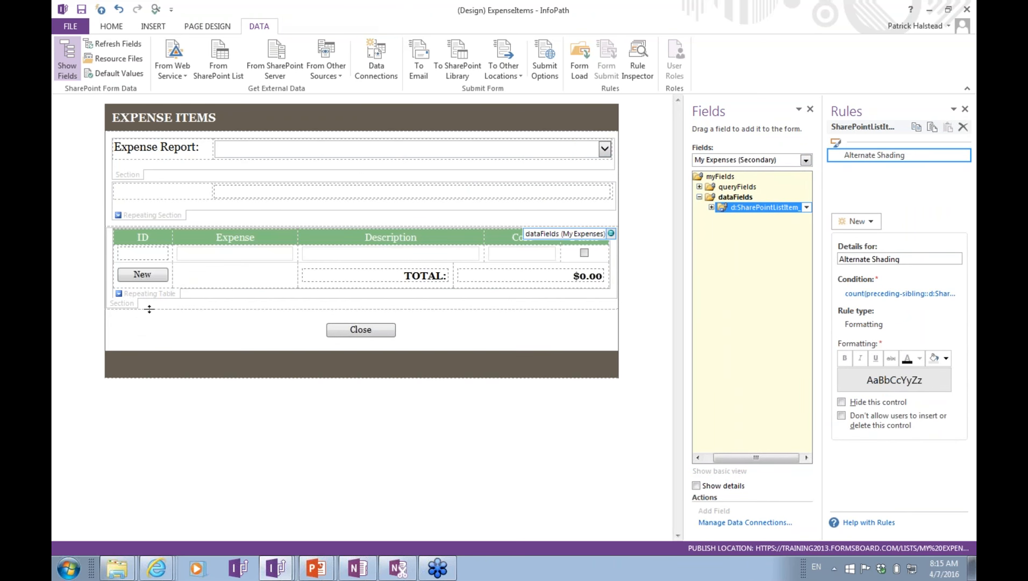
click(119, 301)
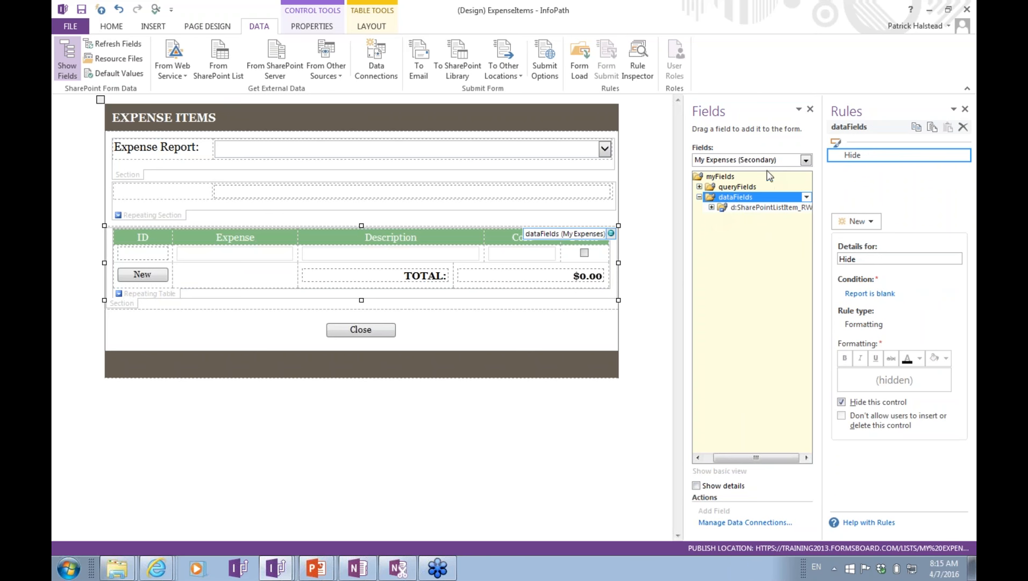
click(711, 207)
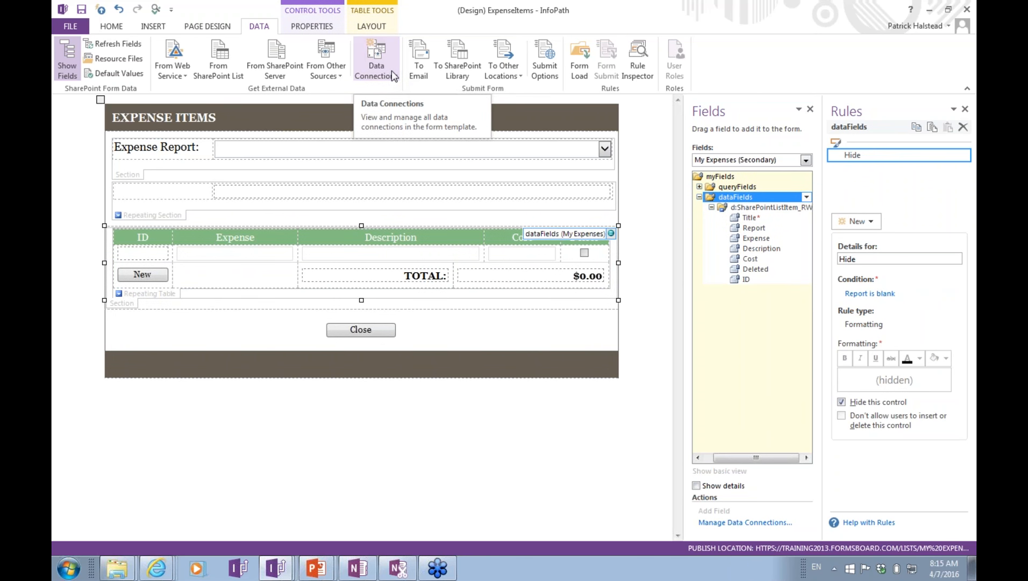
Examine the repeating table's binding and the action rules on its Expense text box
click(169, 293)
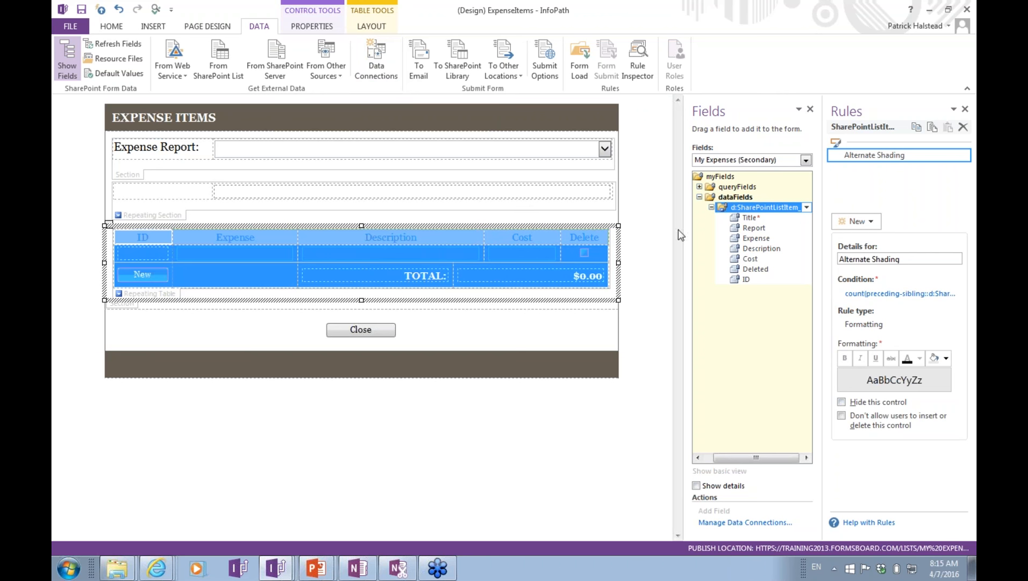
click(290, 269)
click(245, 252)
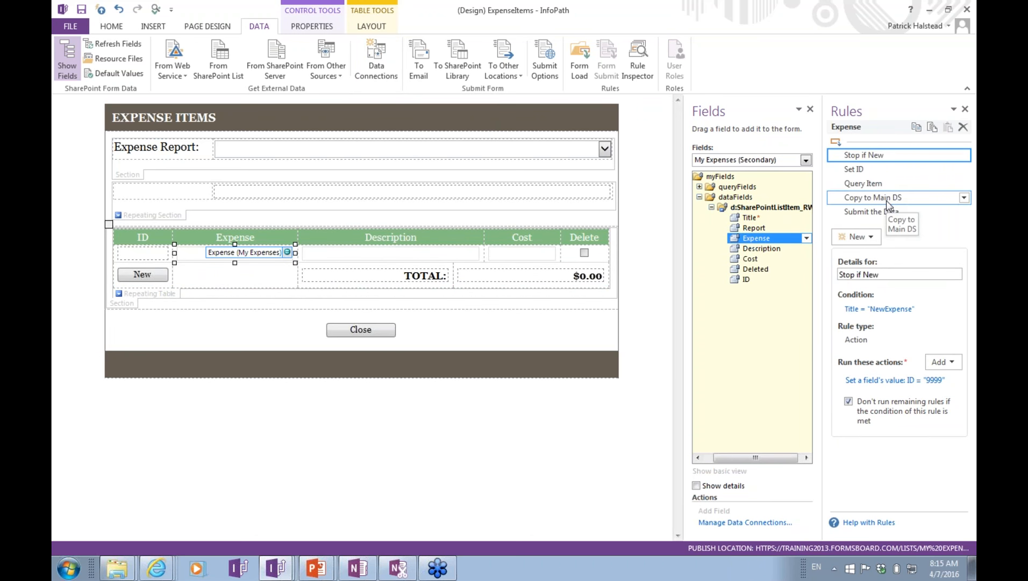
Display the Main data source and expand its dataFields group down to the individual SharePoint list item fields
click(725, 161)
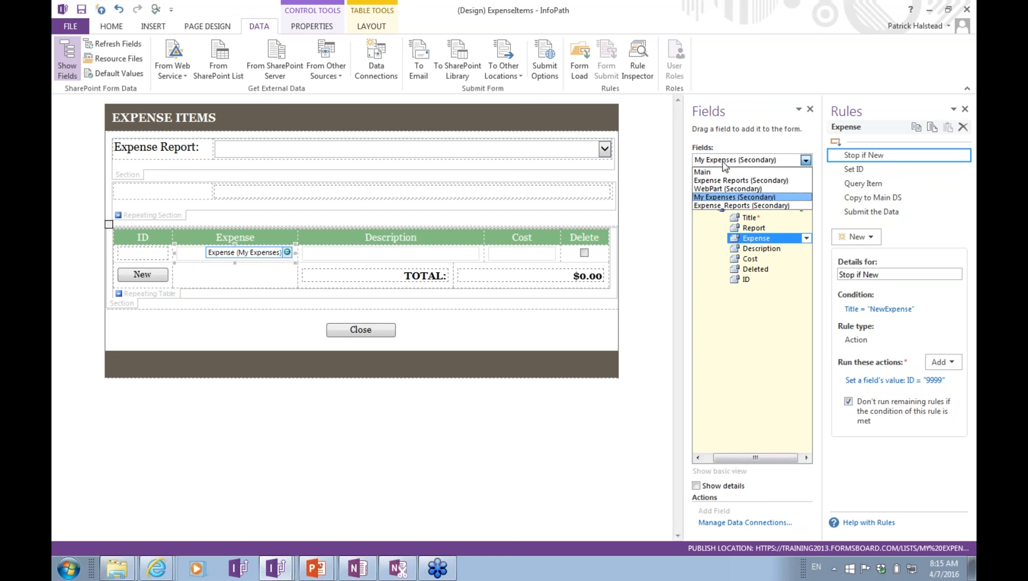
click(723, 170)
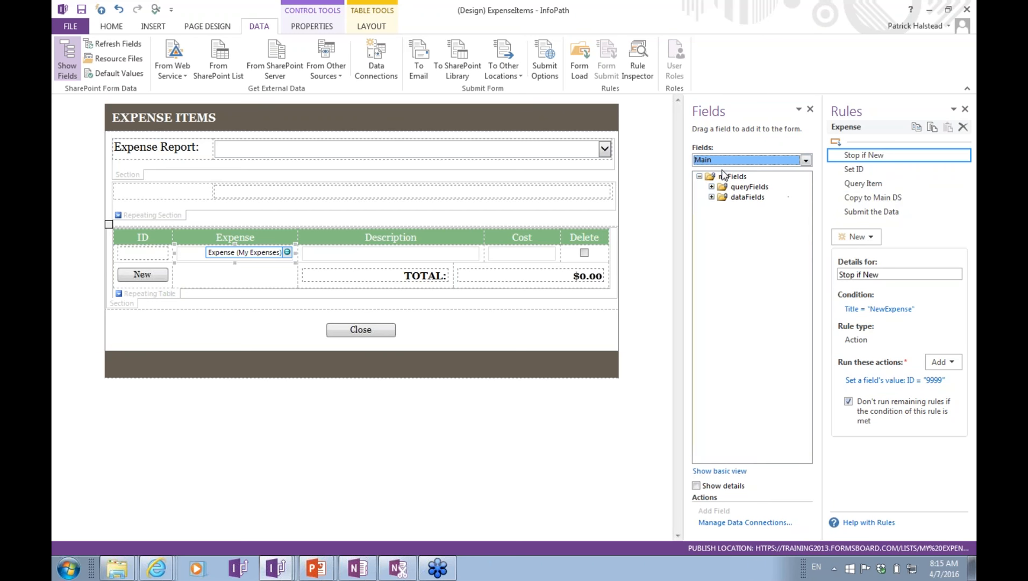
click(711, 197)
click(723, 208)
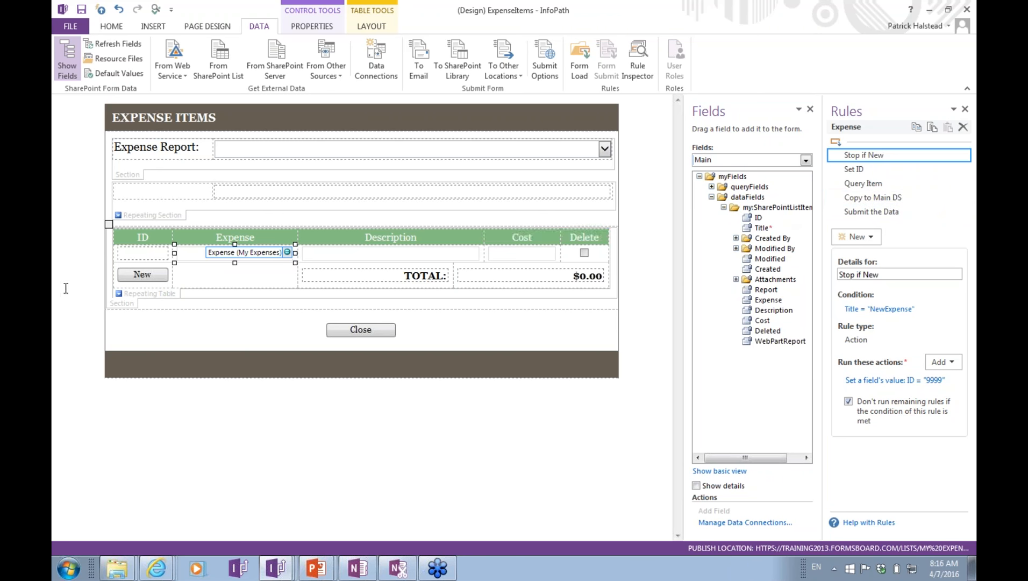
Inspect the rules and properties of the repeating table's New button, and switch to the PowerPoint slide on child list options
click(157, 276)
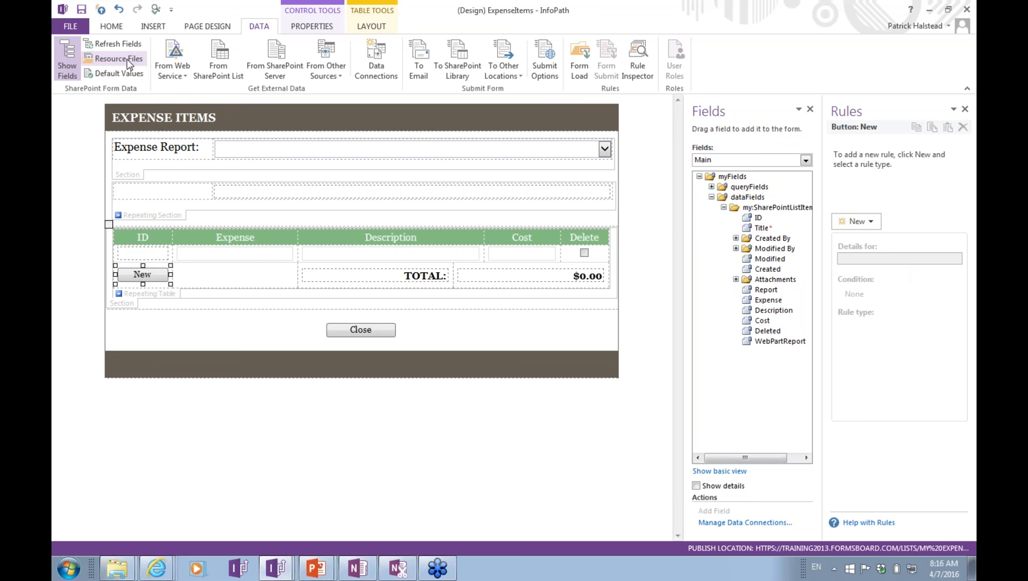
right_click(142, 277)
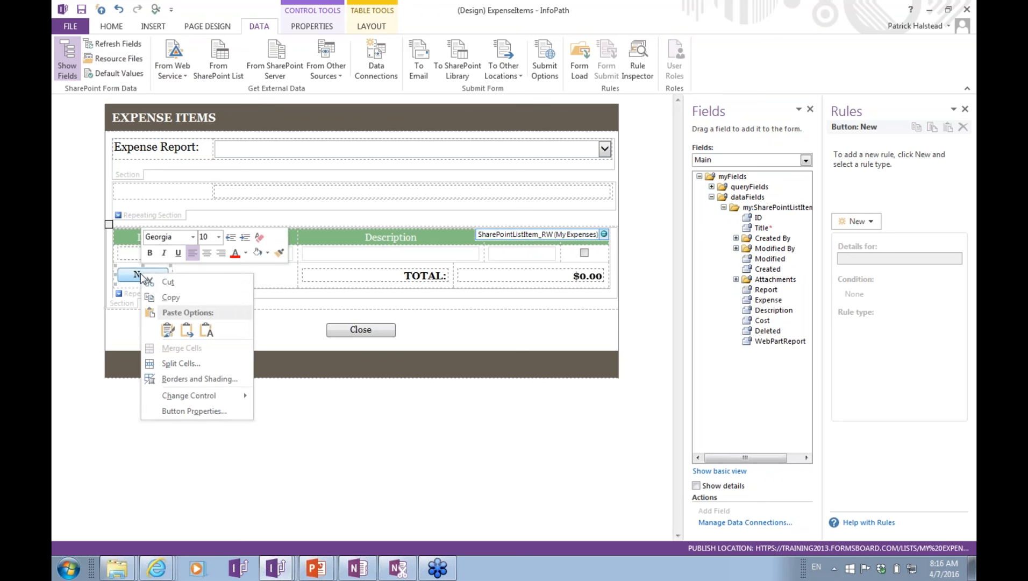
click(195, 408)
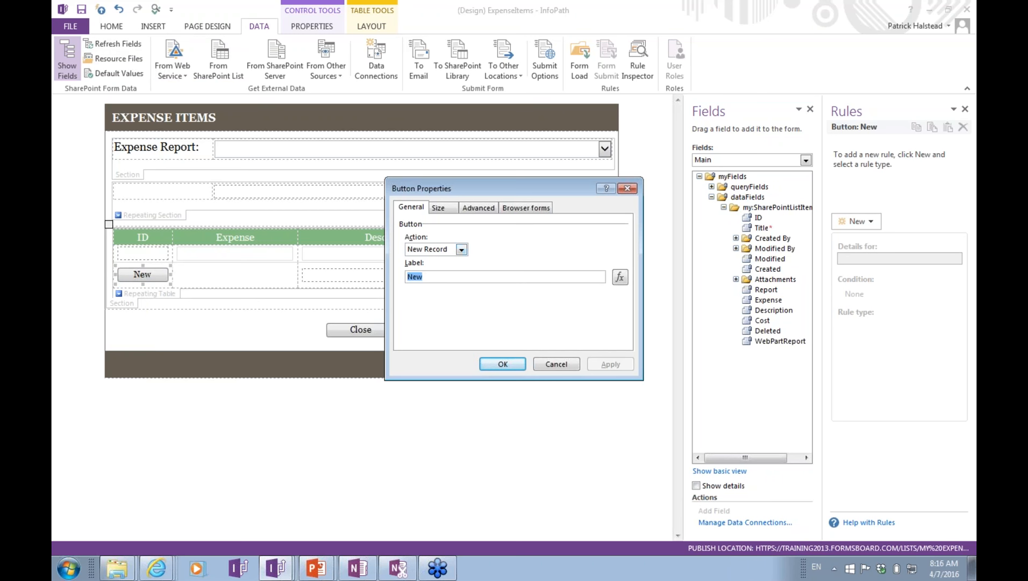
click(555, 364)
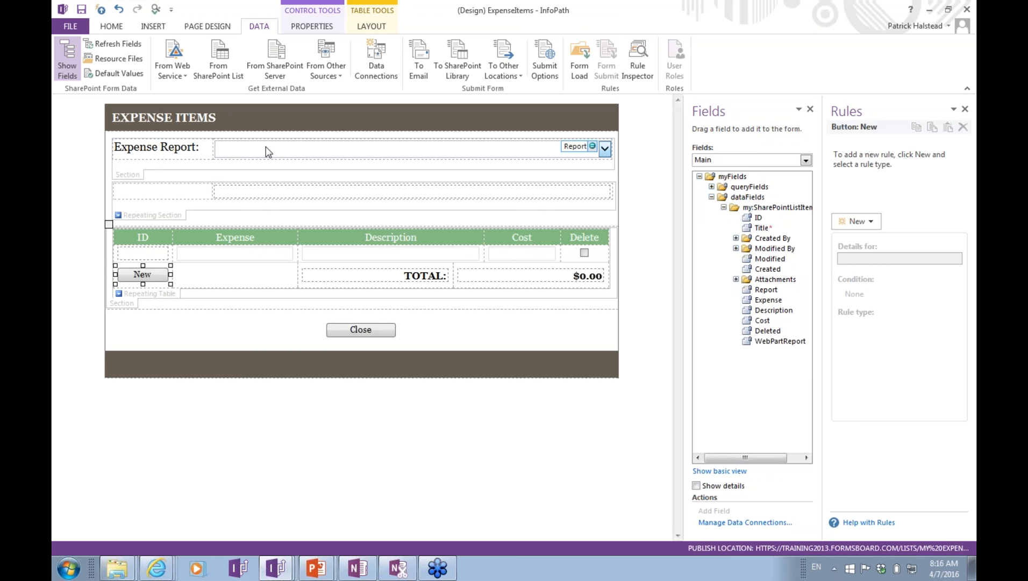
key(alt+Tab)
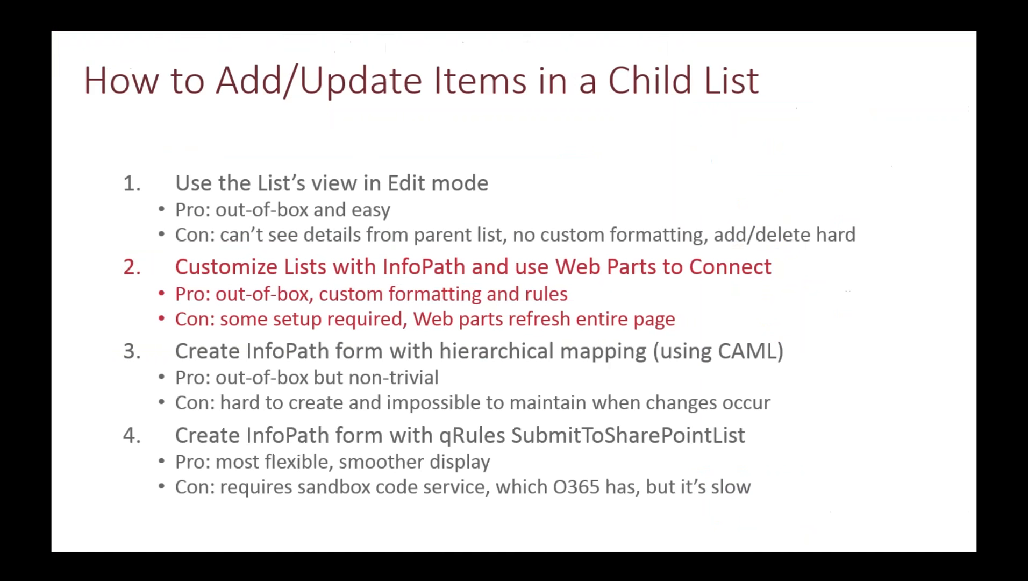
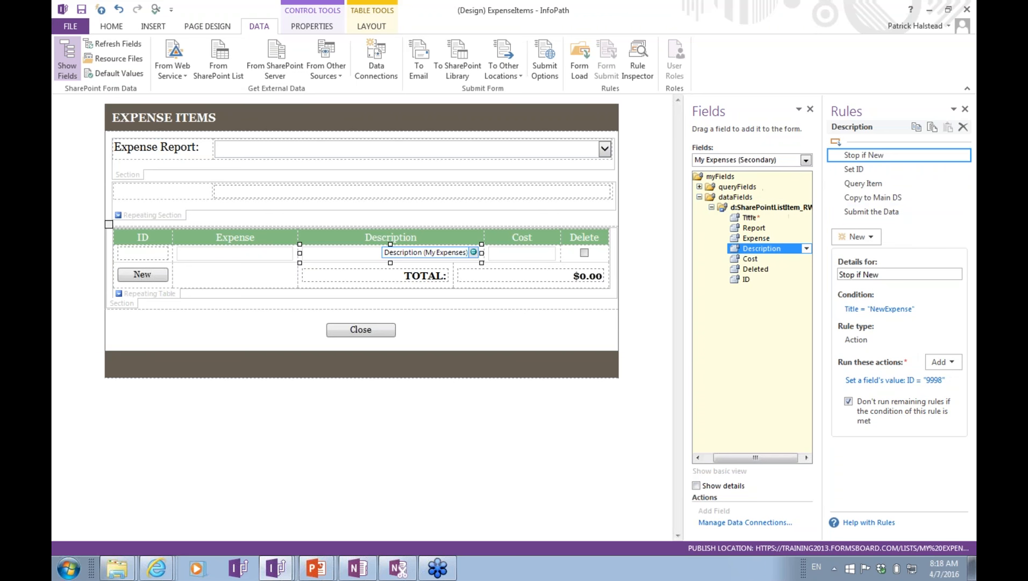
Examine the submit action in the Description field's Submit the Data rule, and switch to the Tricks slide in PowerPoint
click(859, 215)
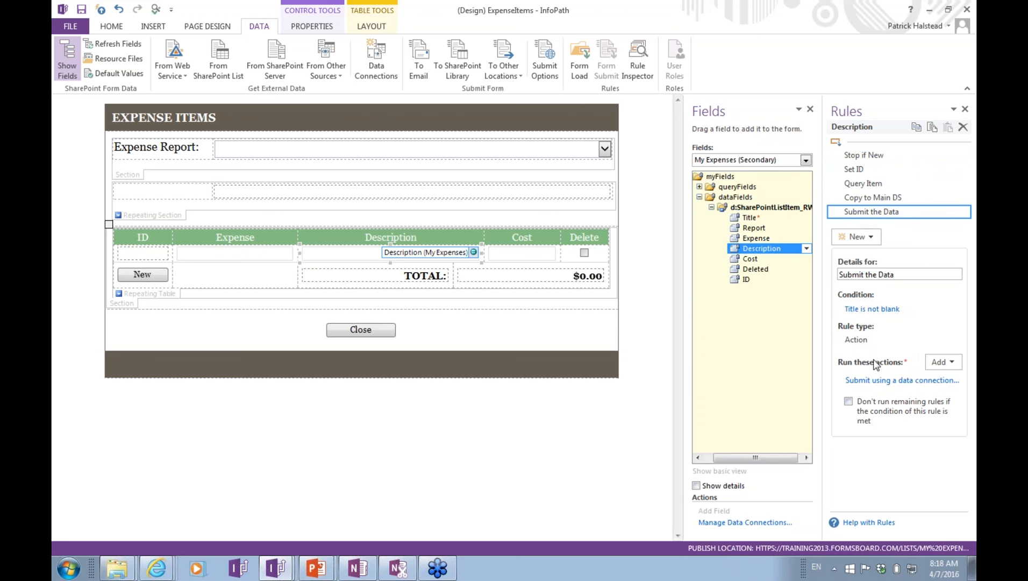
click(902, 379)
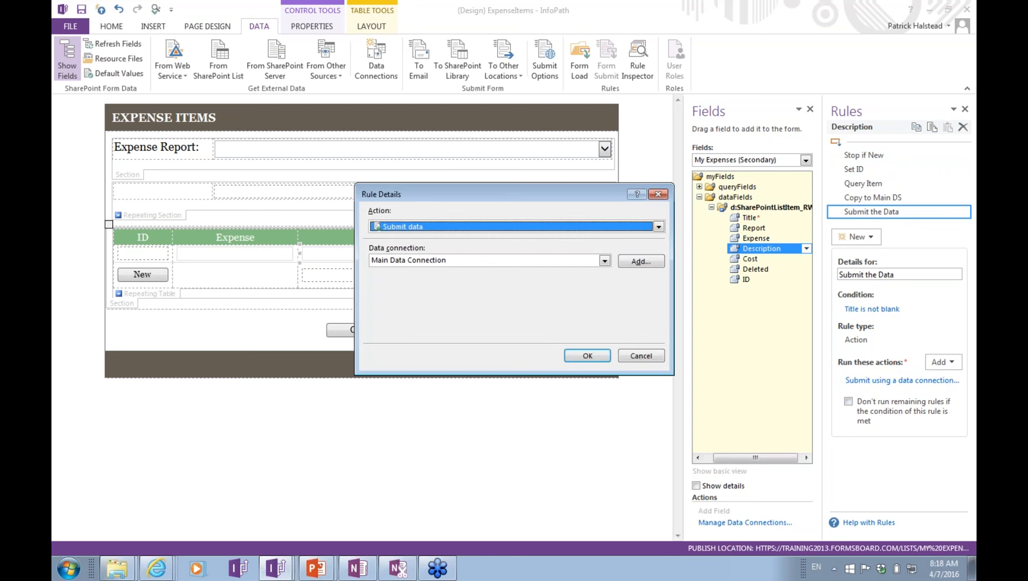
key(Return)
key(alt+Tab)
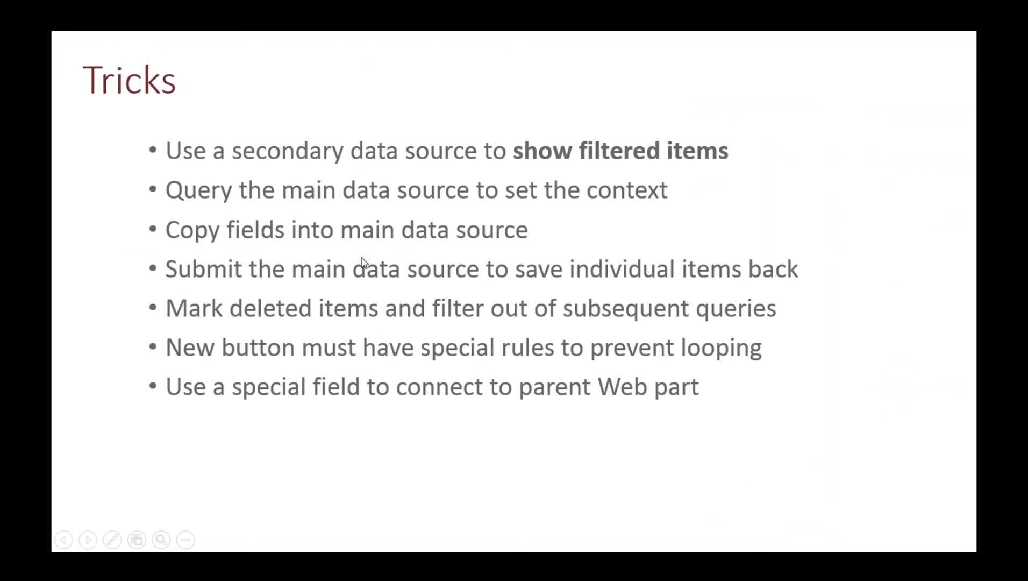
Return to InfoPath to examine the Delete check box's rules, and switch to the Expense Items list in the browser
key(alt+Tab)
click(585, 253)
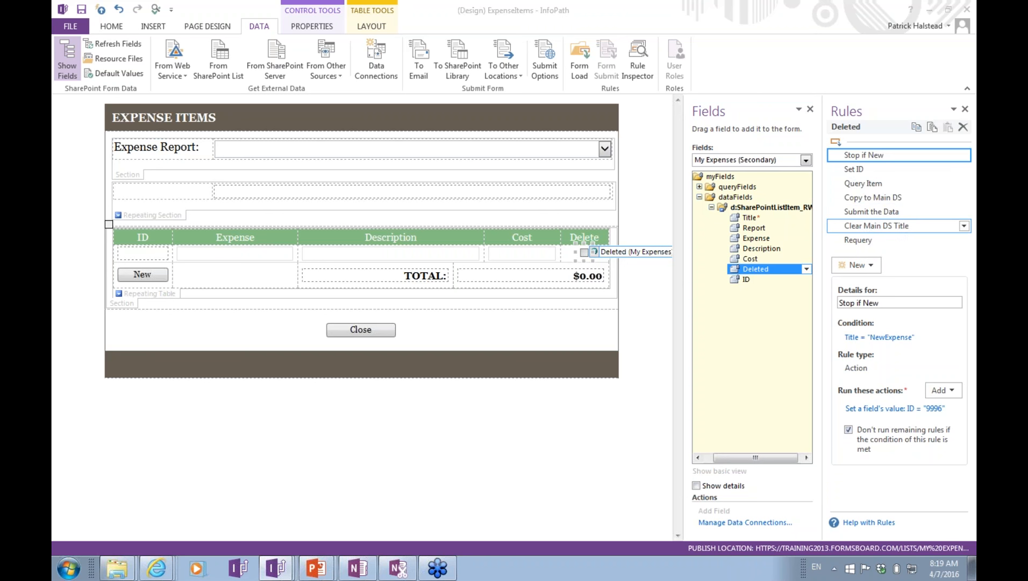
key(alt+Tab)
key(alt+Tab)
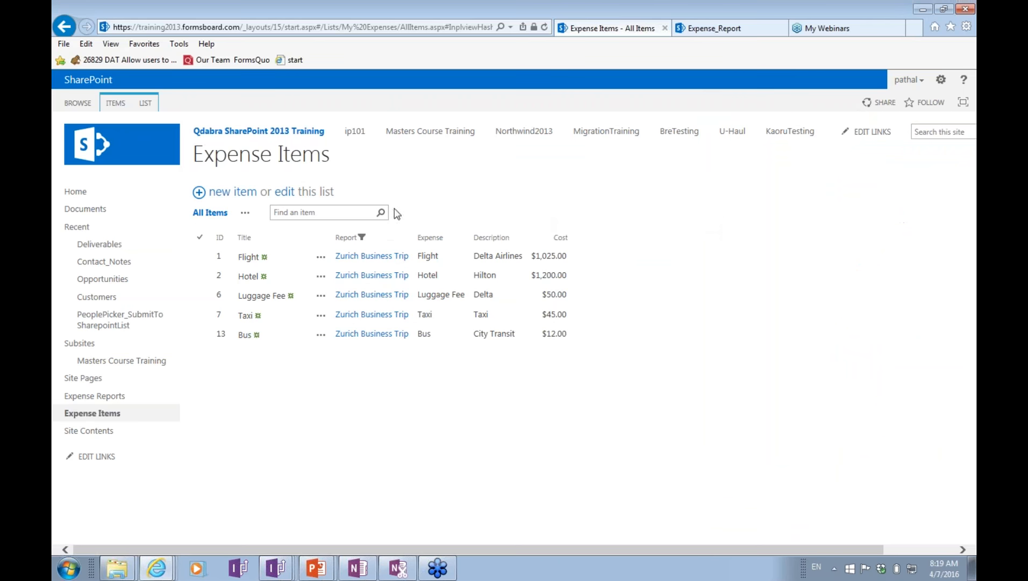
Modify the Expense Items list's All Items view to show all items instead of filtering on the Deleted column, and save it
click(145, 103)
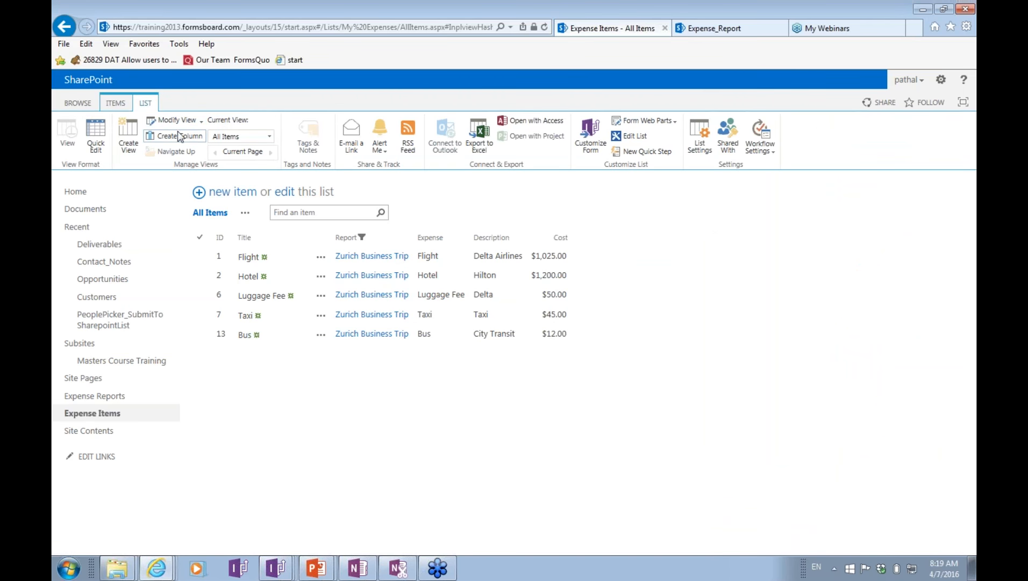
click(176, 127)
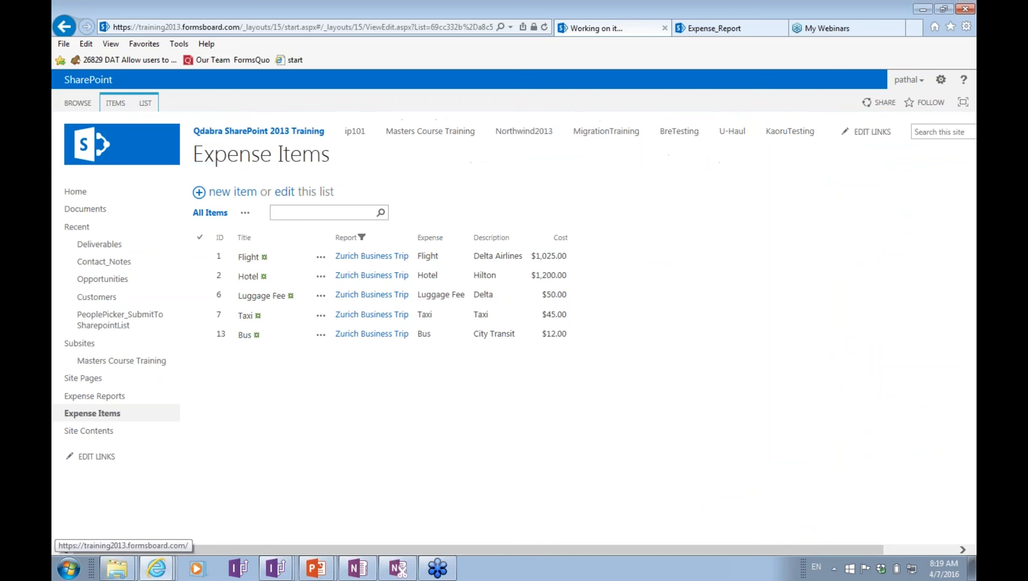
scroll(570, 352, down, 15)
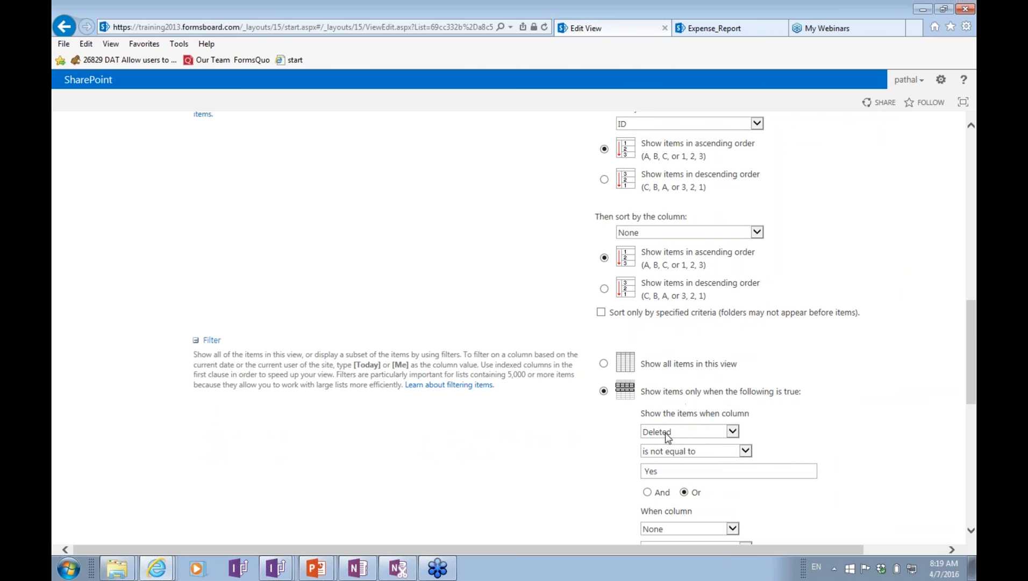
click(688, 470)
click(604, 364)
scroll(609, 371, down, 3)
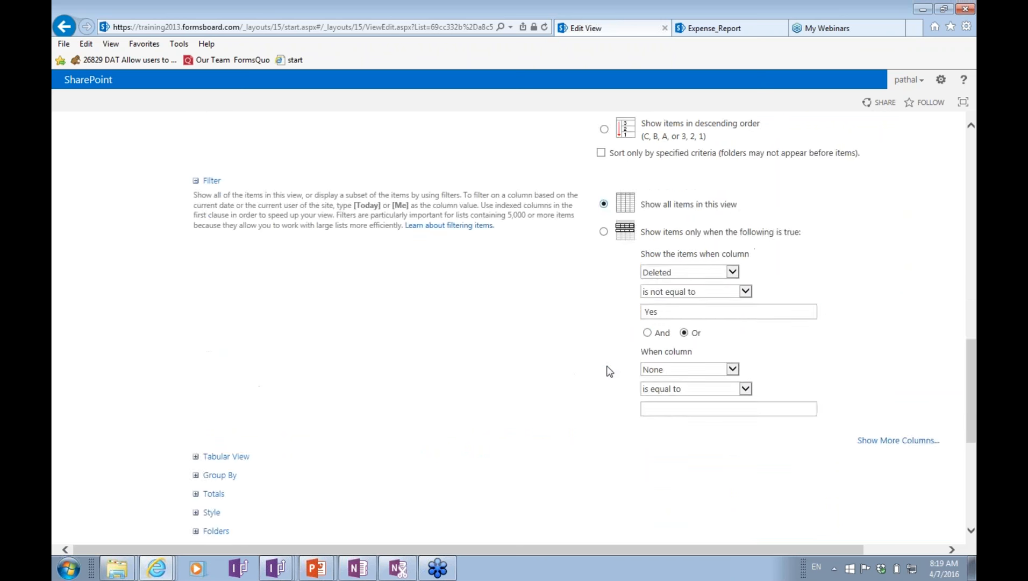
scroll(608, 371, down, 5)
click(877, 474)
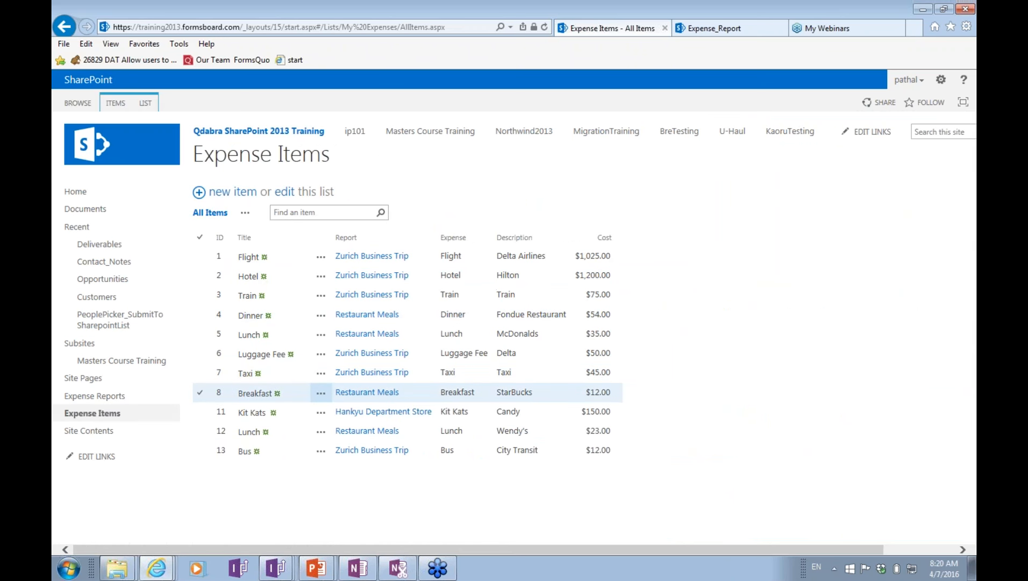
Highlight the Train item's description in the Expense Items list, review the Tricks slide in PowerPoint and return to the browser
double_click(506, 295)
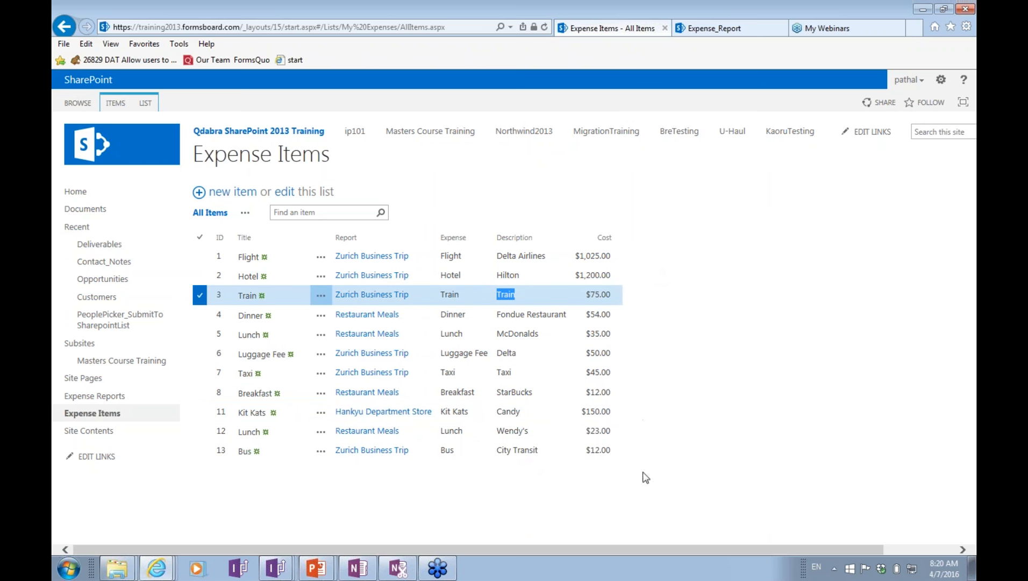
key(alt+Tab)
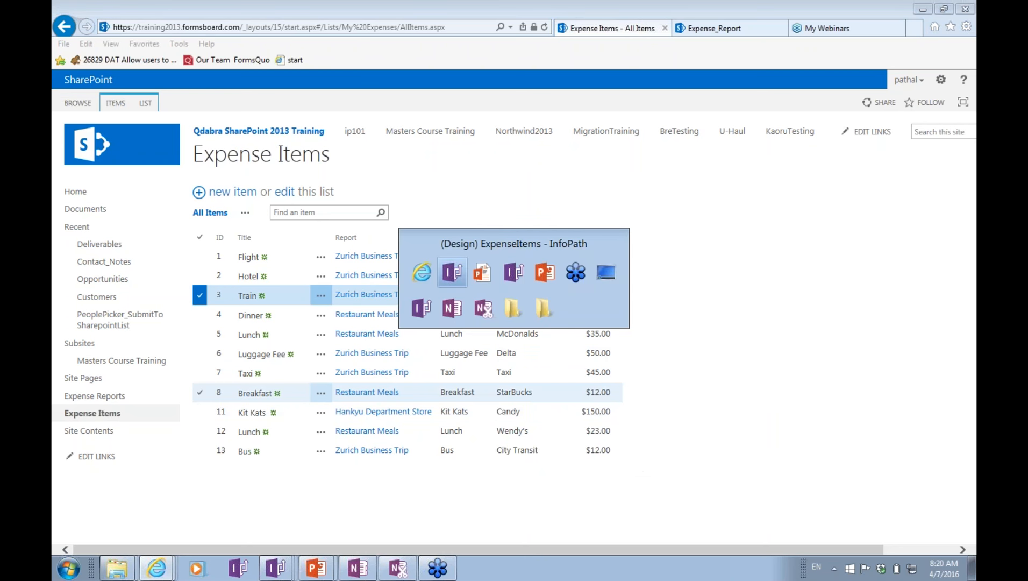
key(alt+Tab)
key(alt+Tab)
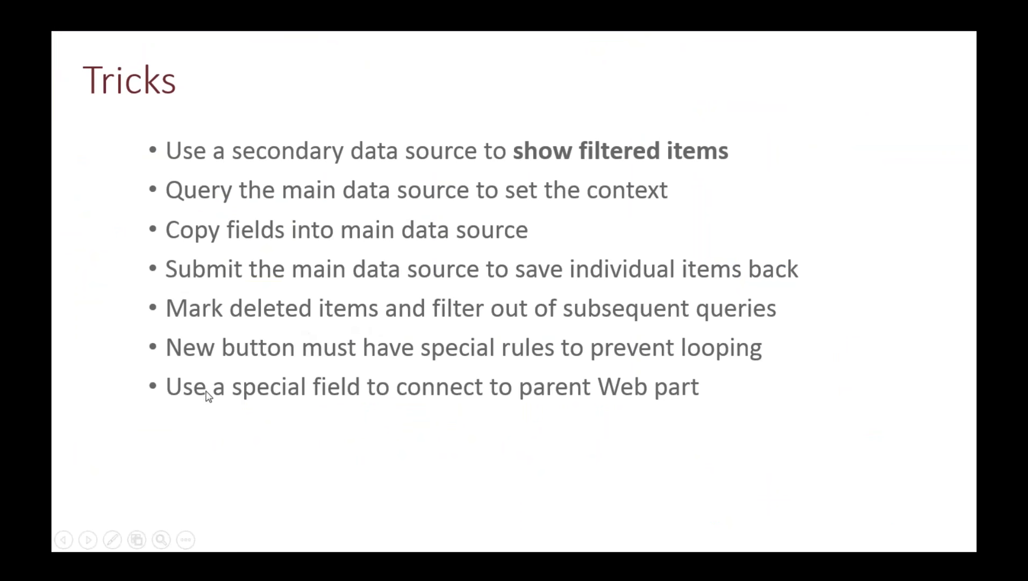
key(alt+Tab)
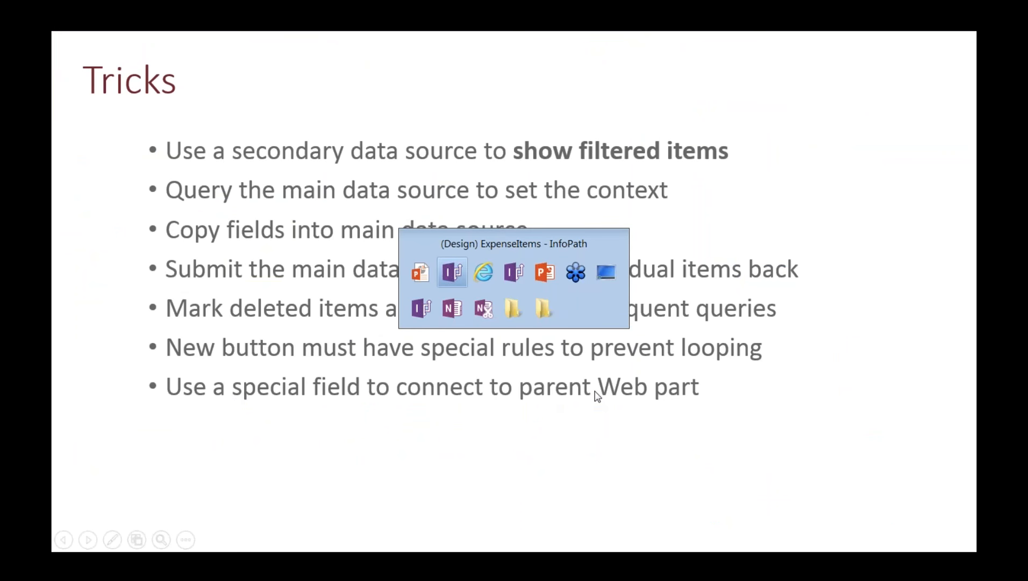
key(Tab)
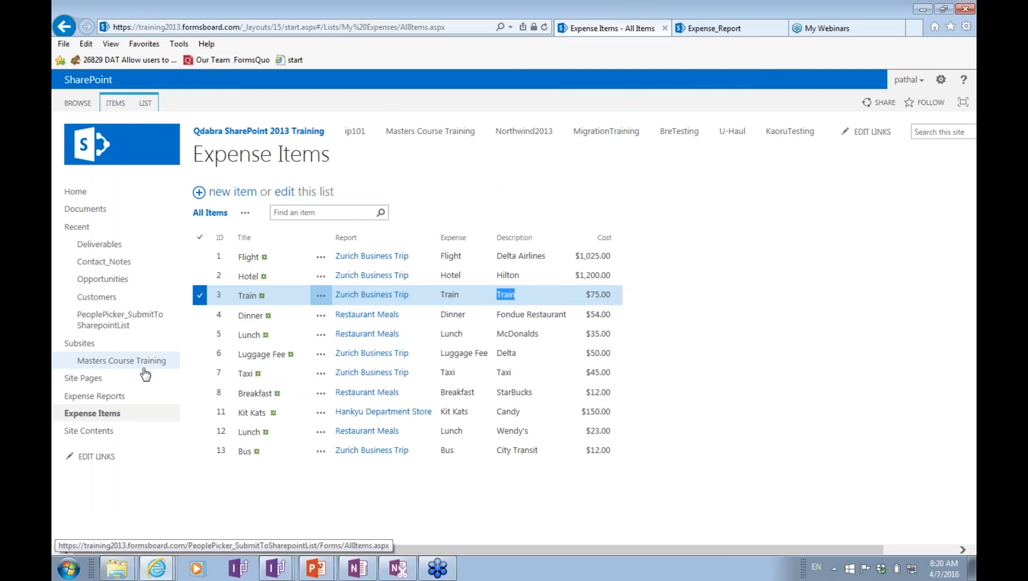
Look through the site contents for the expense page and open Expense_Report from the Site Pages library
click(97, 435)
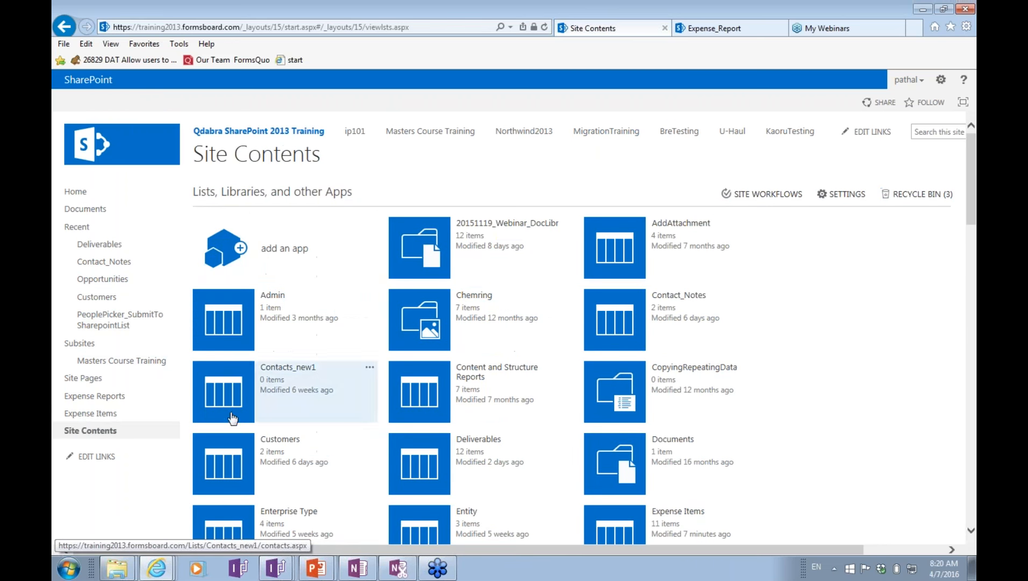
scroll(335, 335, down, 1)
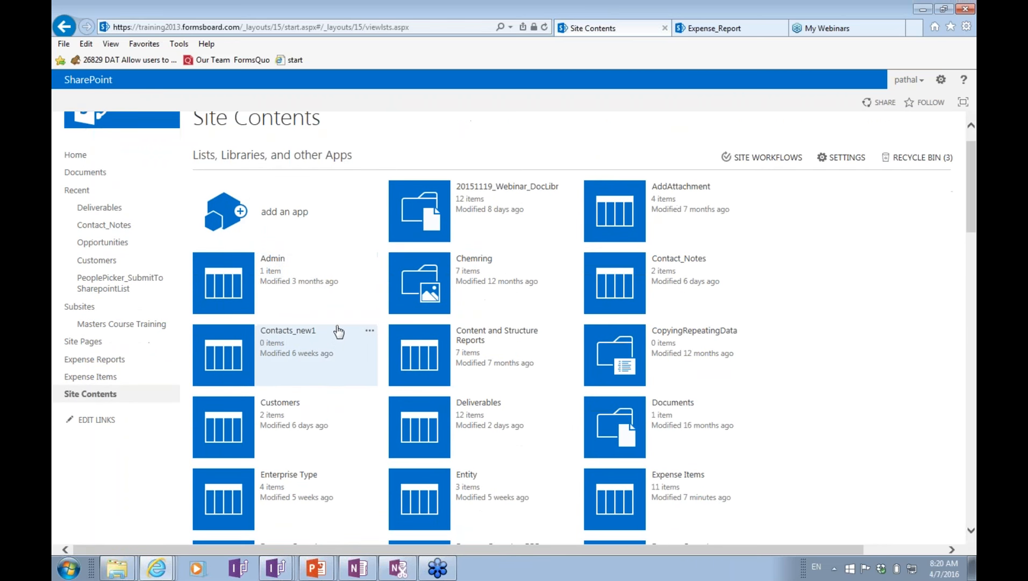
scroll(340, 338, down, 8)
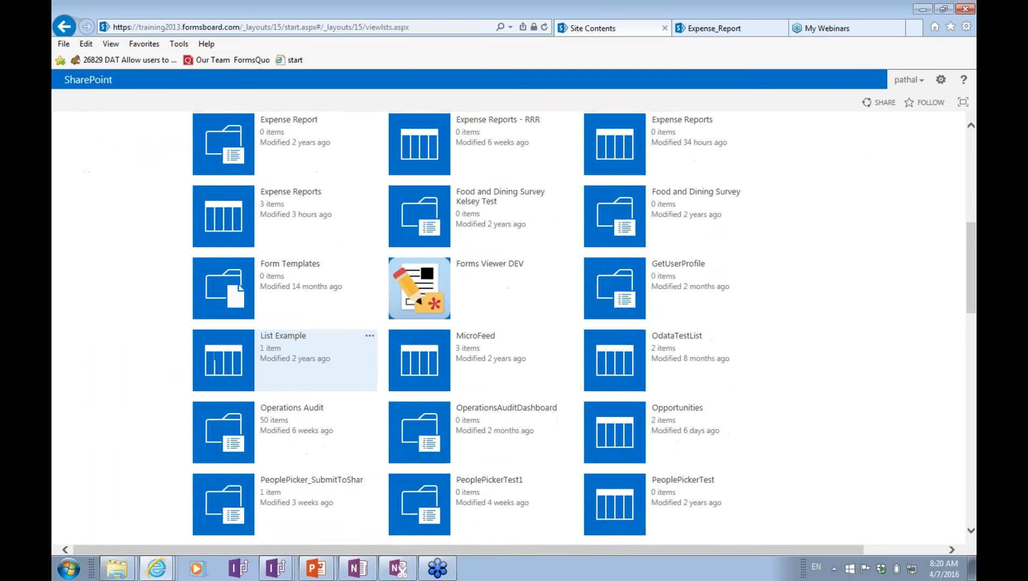
scroll(519, 349, down, 1)
scroll(516, 344, up, 9)
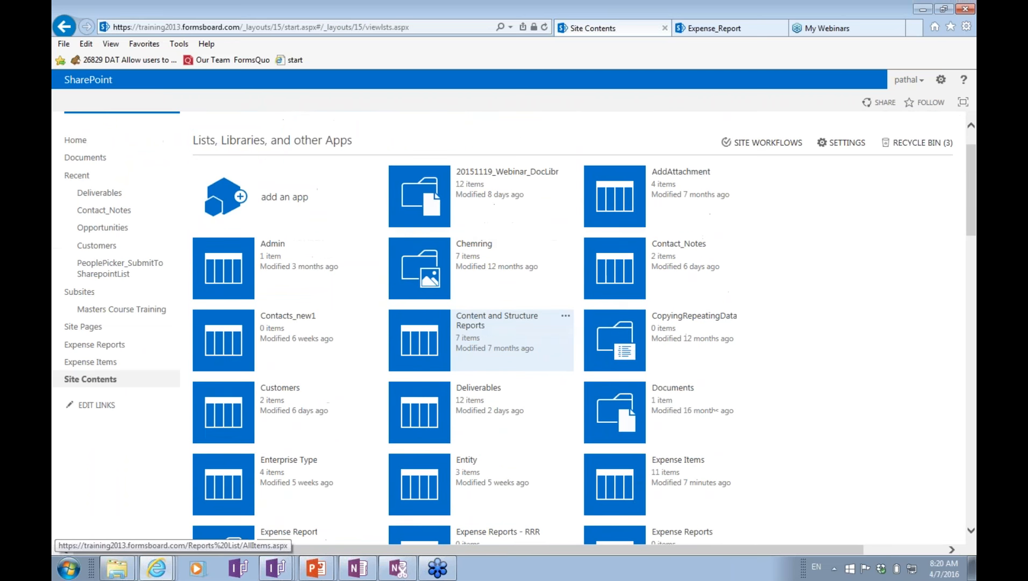
scroll(515, 344, up, 1)
click(96, 380)
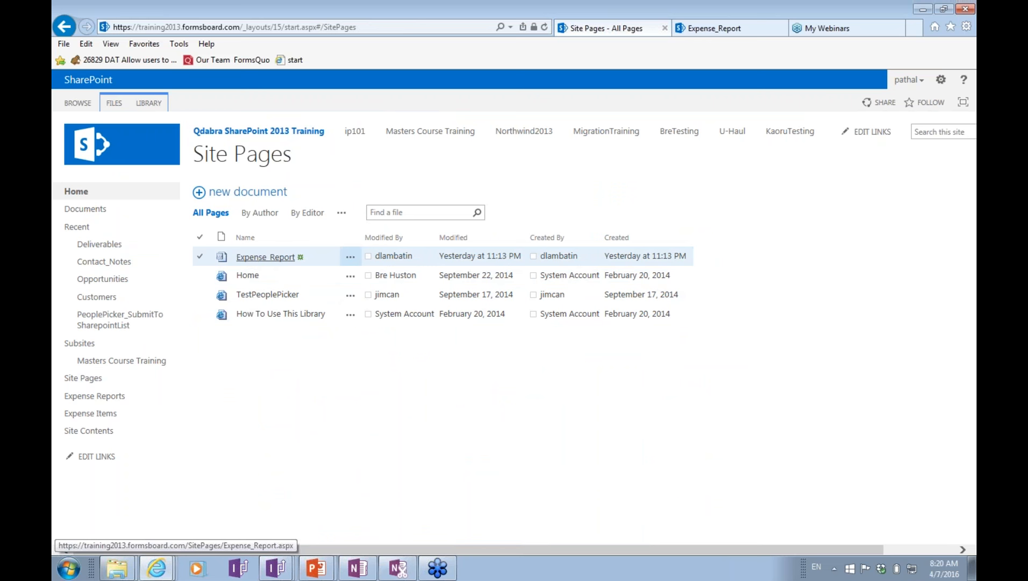
click(263, 257)
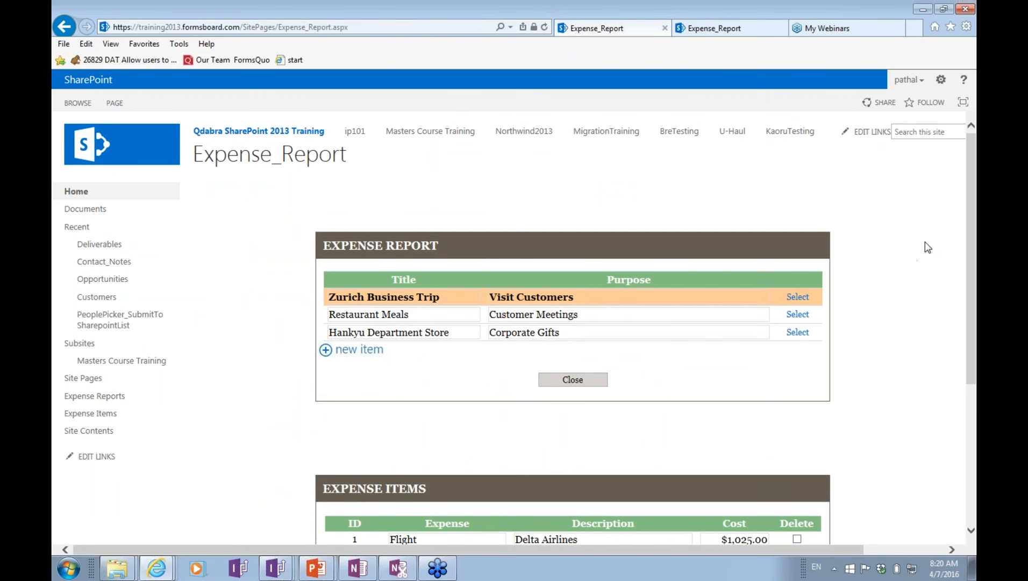
Add a new expense report titled Webinar with the purpose "Show cool list techniques"
scroll(919, 245, down, 2)
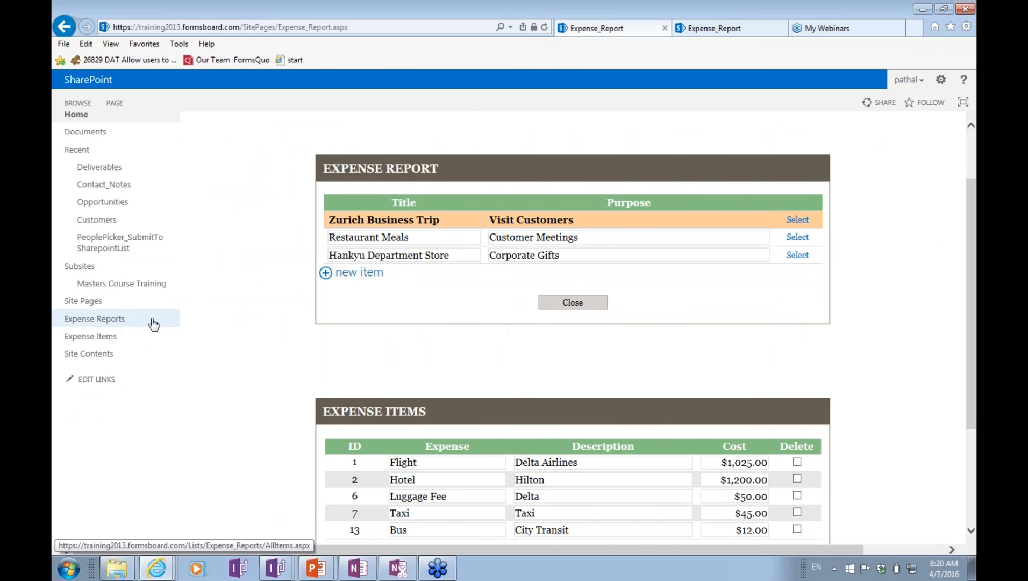
click(363, 278)
click(376, 279)
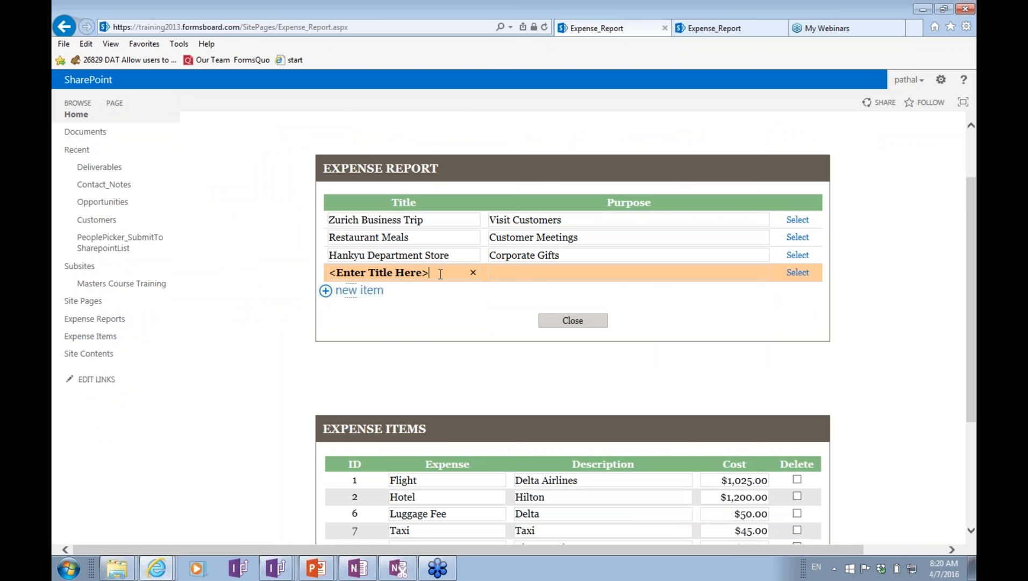
drag(439, 274, 331, 269)
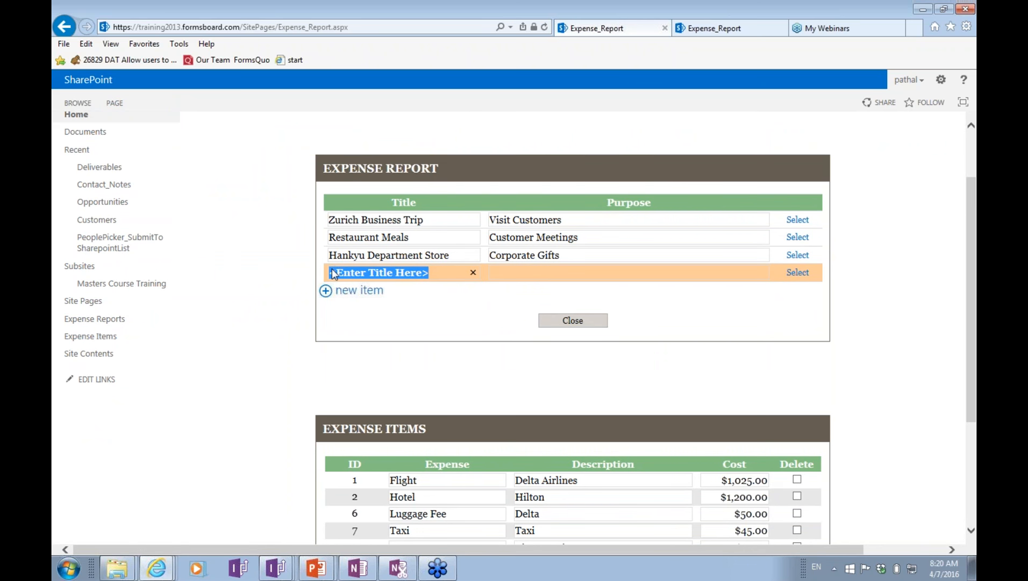
text(Webinar)
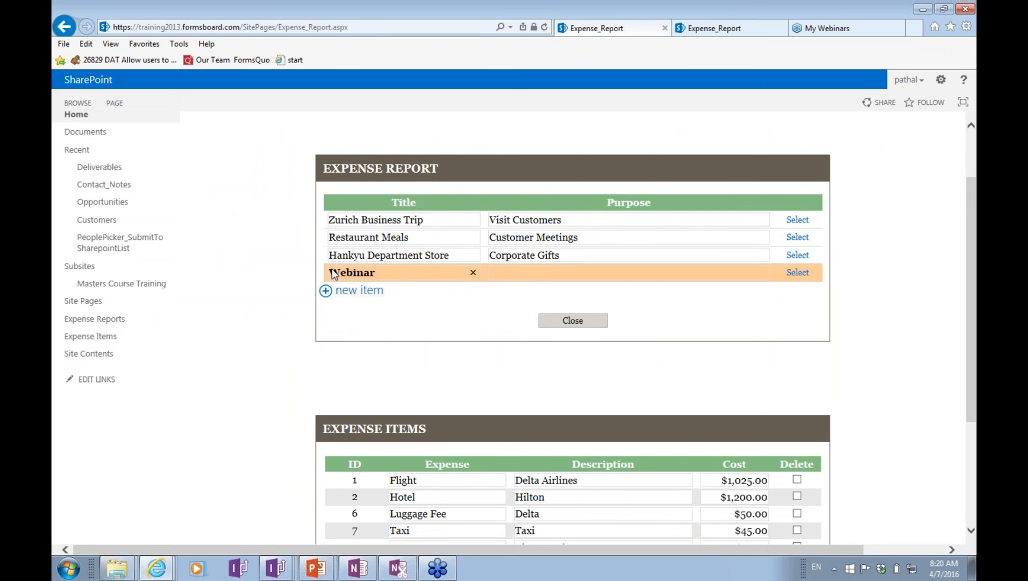
key(Tab)
text(Show cool list techniq)
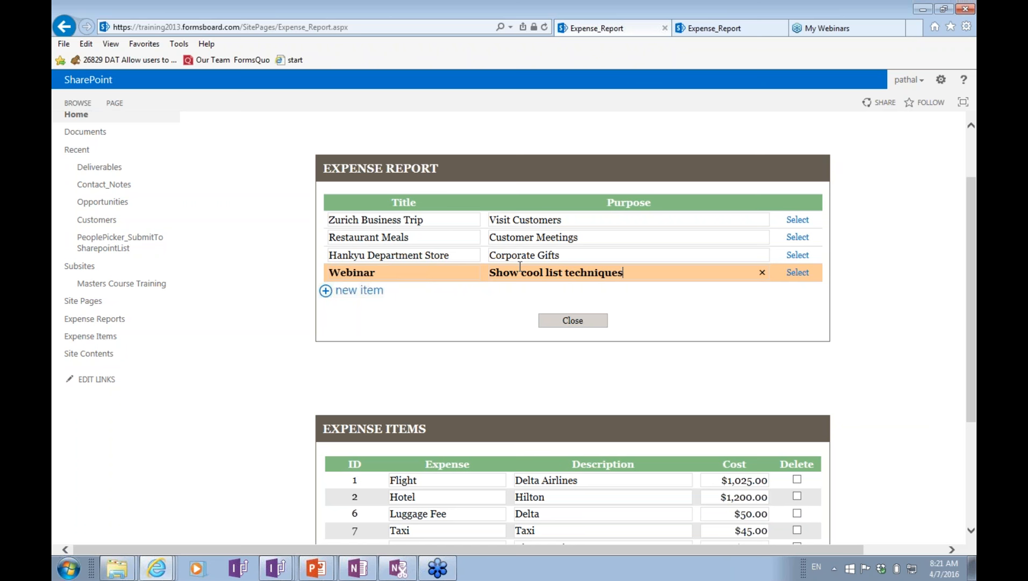
Finish the Webinar report's purpose as "Show cool list techniques" and select that report to load its expense items
text(ues)
key(Tab)
click(785, 276)
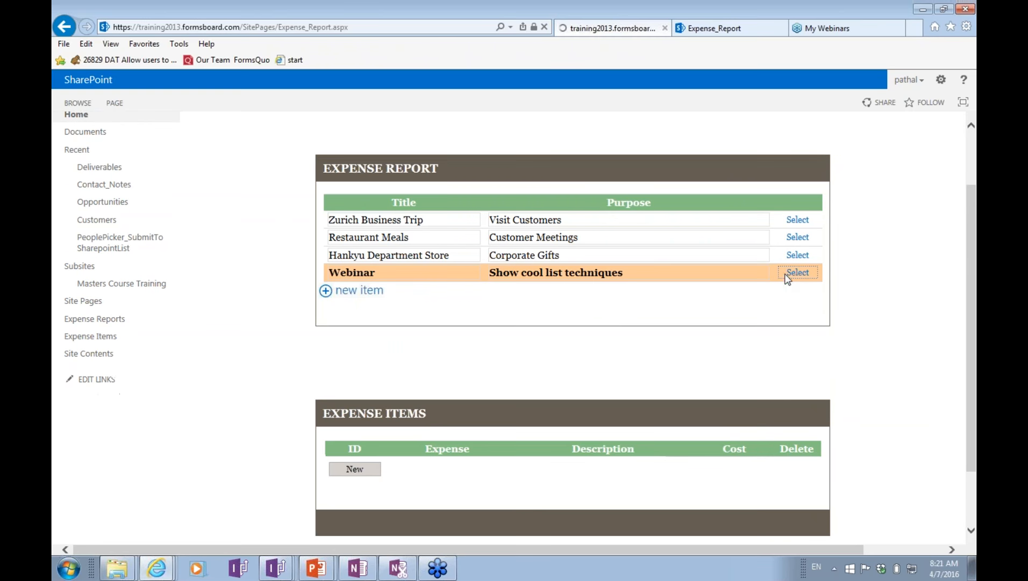
Add an expense item to the Webinar report with expense Chocolate, description "Breakfast of champions" and cost 673
click(365, 468)
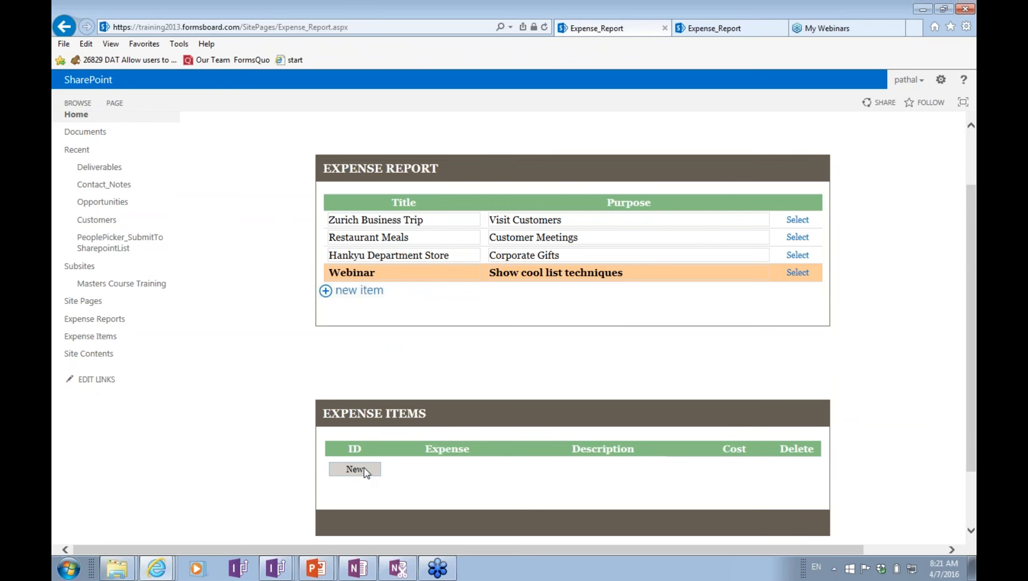
click(441, 468)
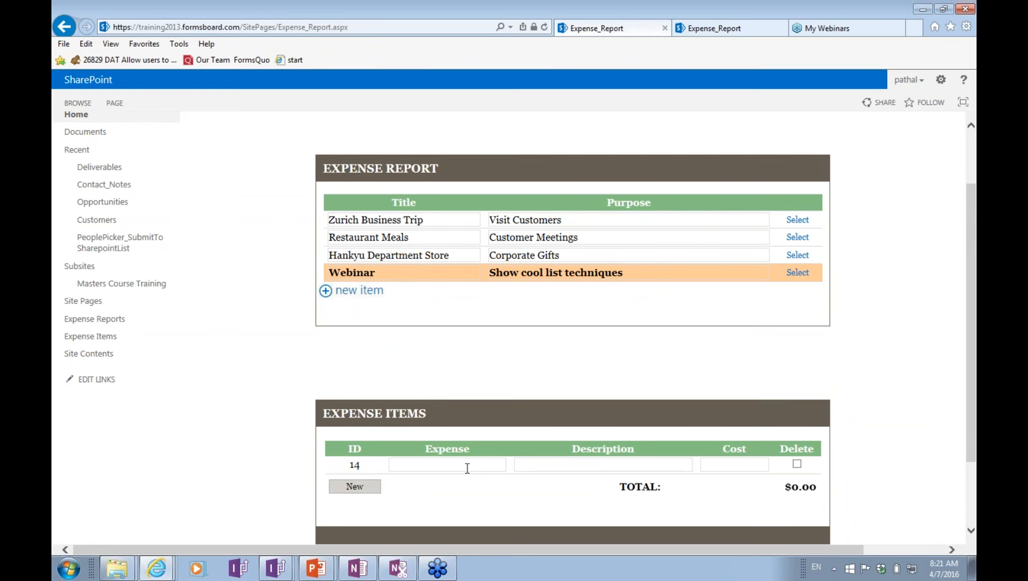
text(Go)
text(o)
key(BackSpace)
key(BackSpace)
key(BackSpace)
text(ChocolateBreakfast of champions)
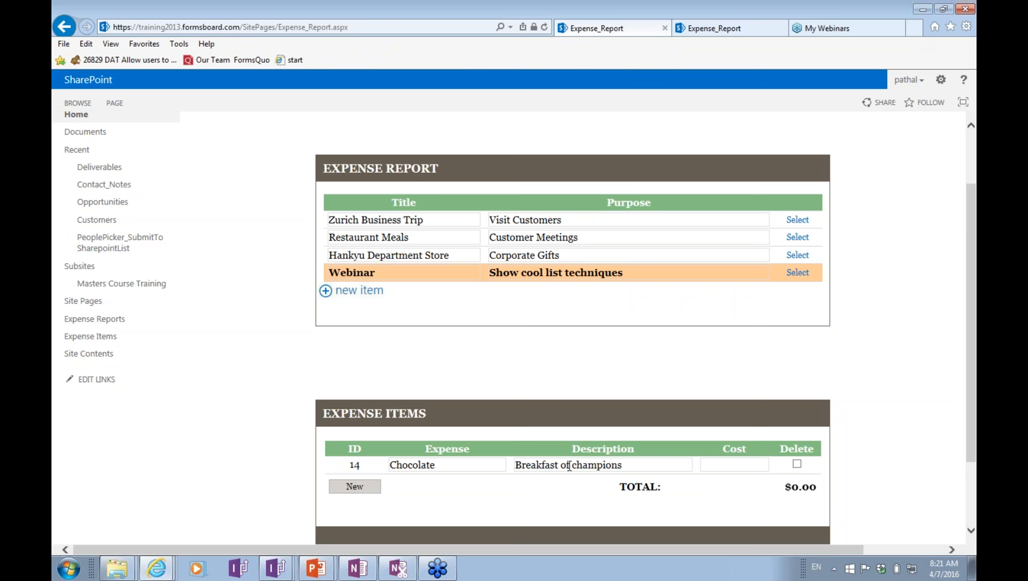
key(Tab)
text(673)
key(Tab)
scroll(806, 449, down, 2)
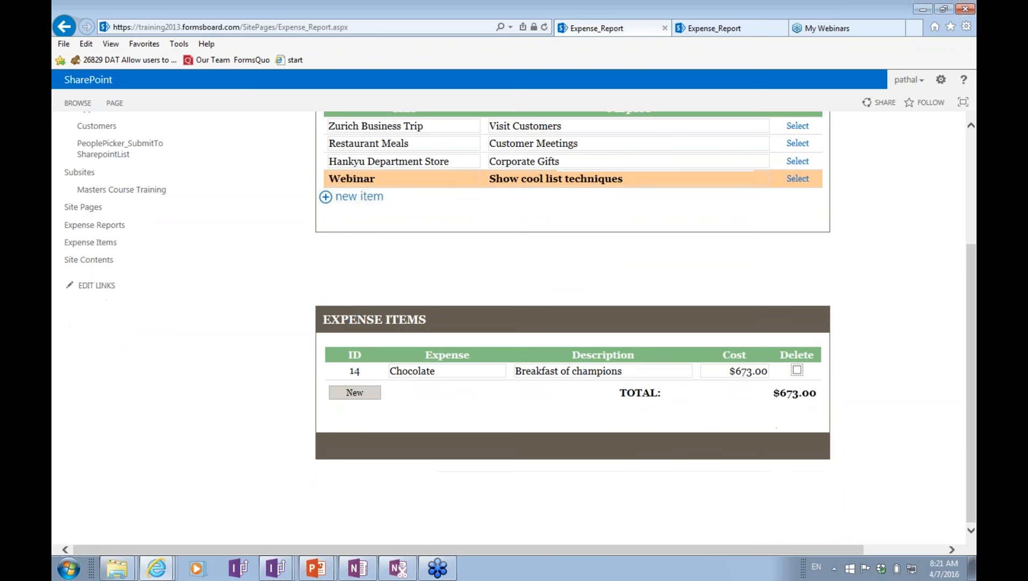
Compare the expense items of the Zurich Business Trip and Webinar reports, and check the new entry in the Expense Items list
scroll(500, 371, up, 2)
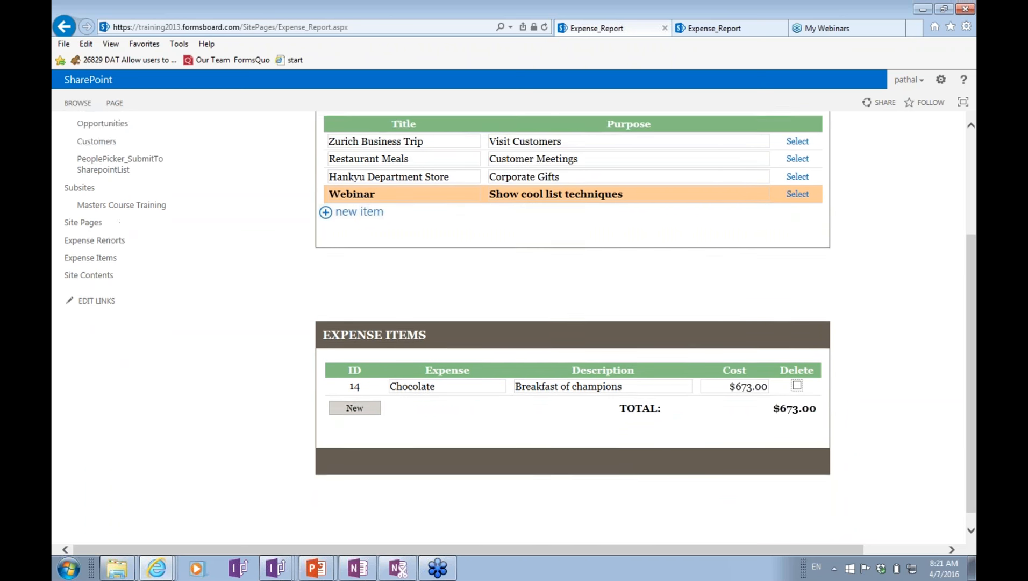
click(798, 238)
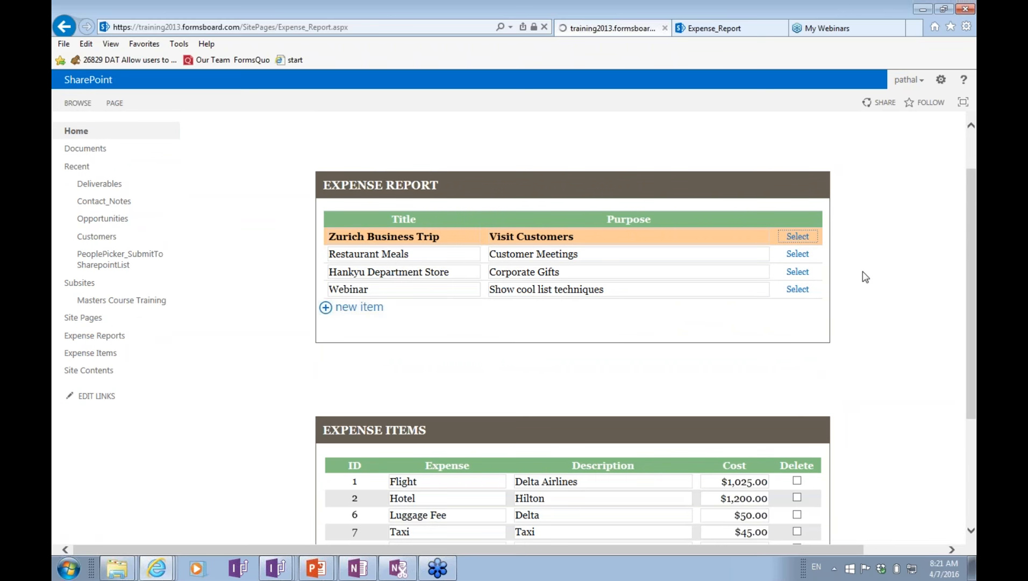
scroll(860, 353, down, 1)
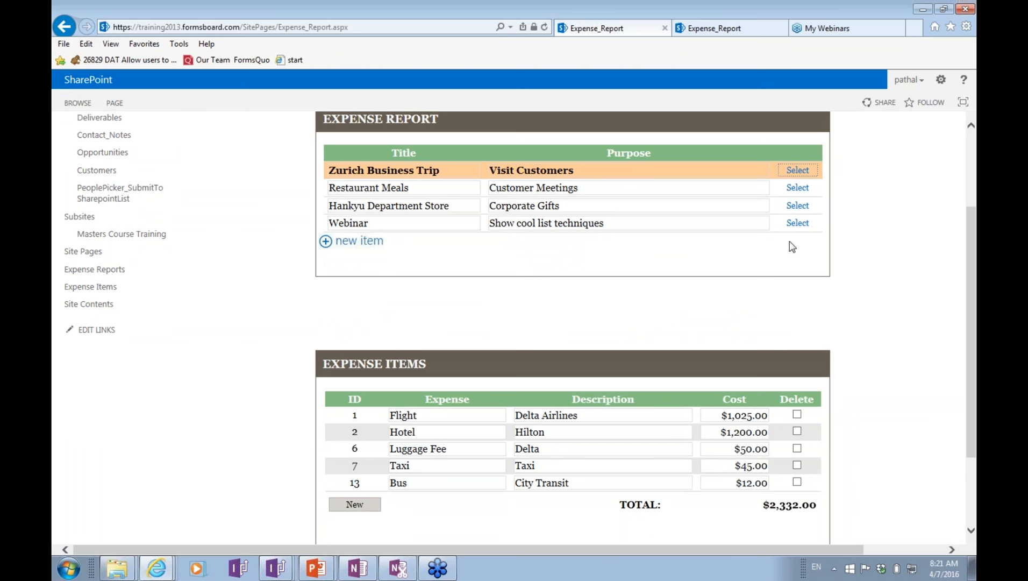
click(799, 224)
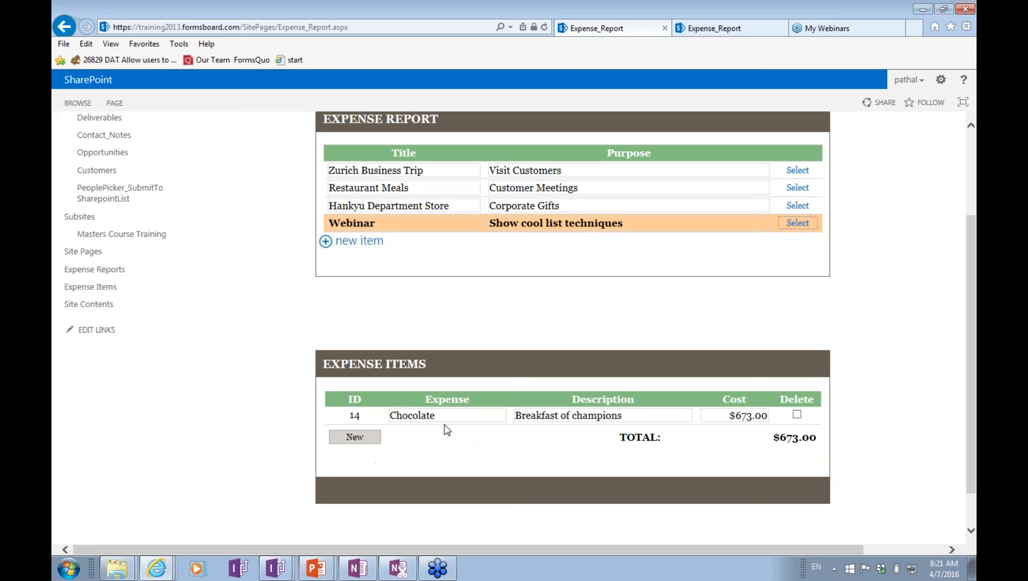
click(94, 285)
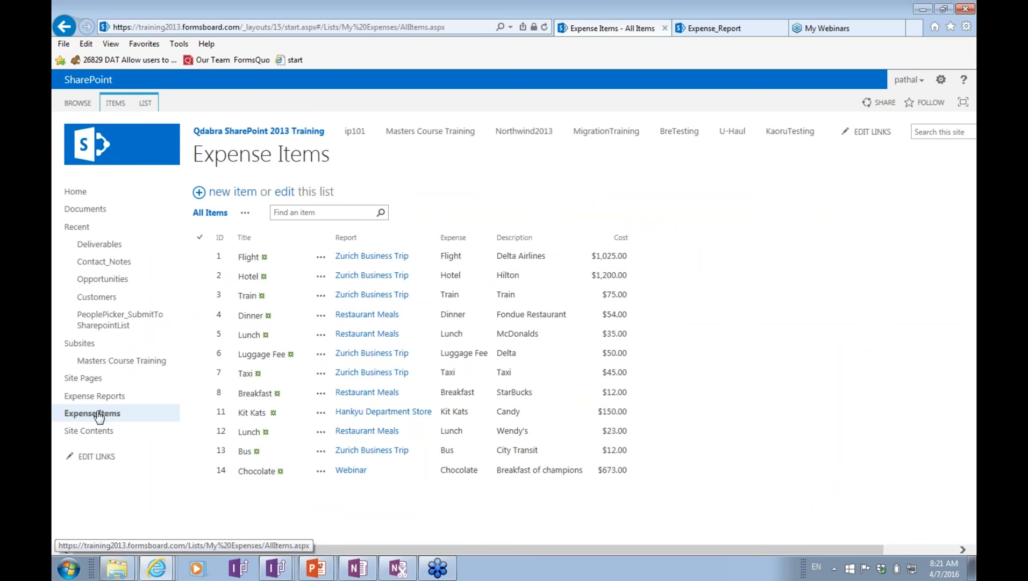
Open the Expense_Report page from the Site Pages library and put it into edit mode
click(85, 378)
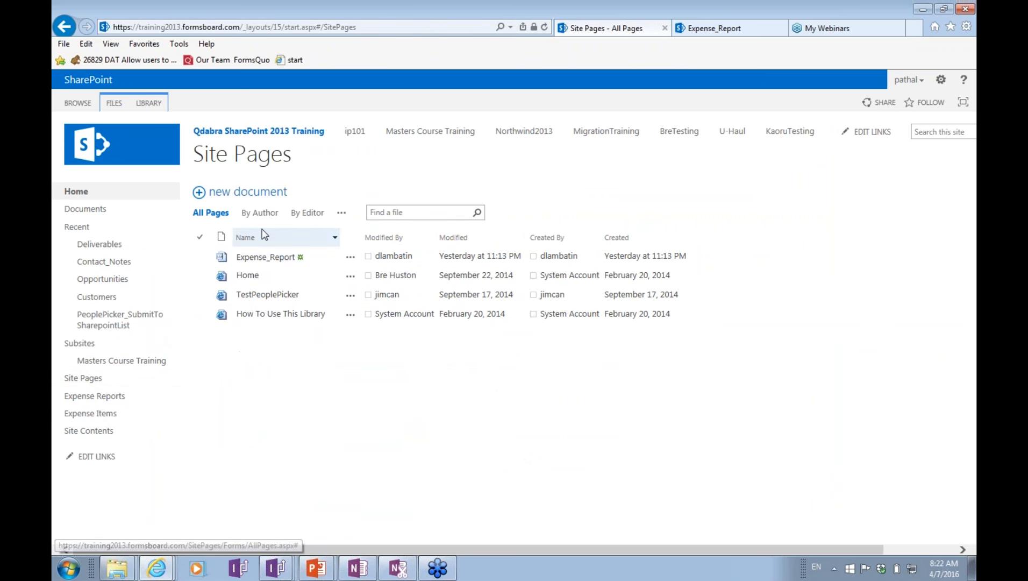
click(260, 257)
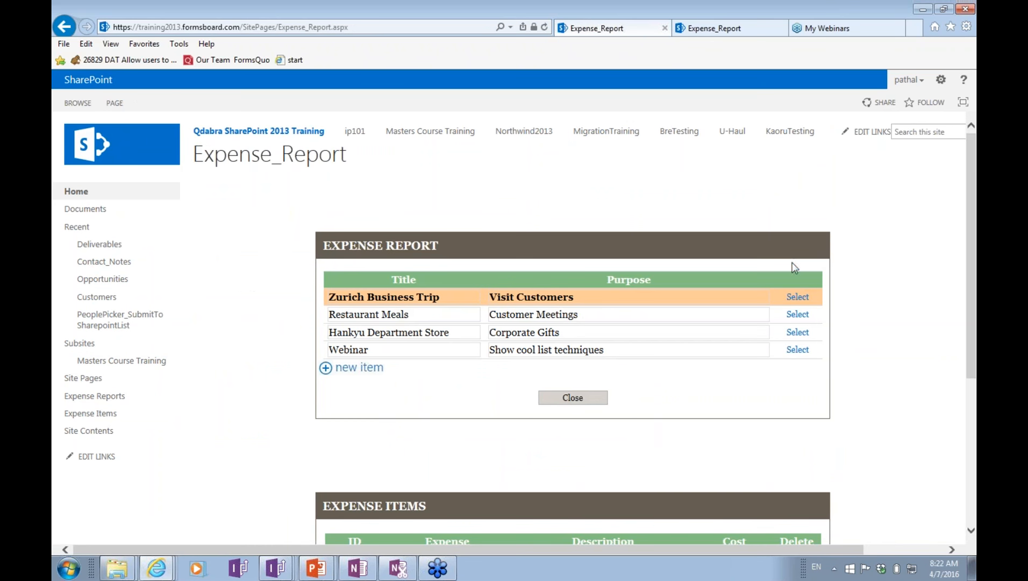
click(122, 104)
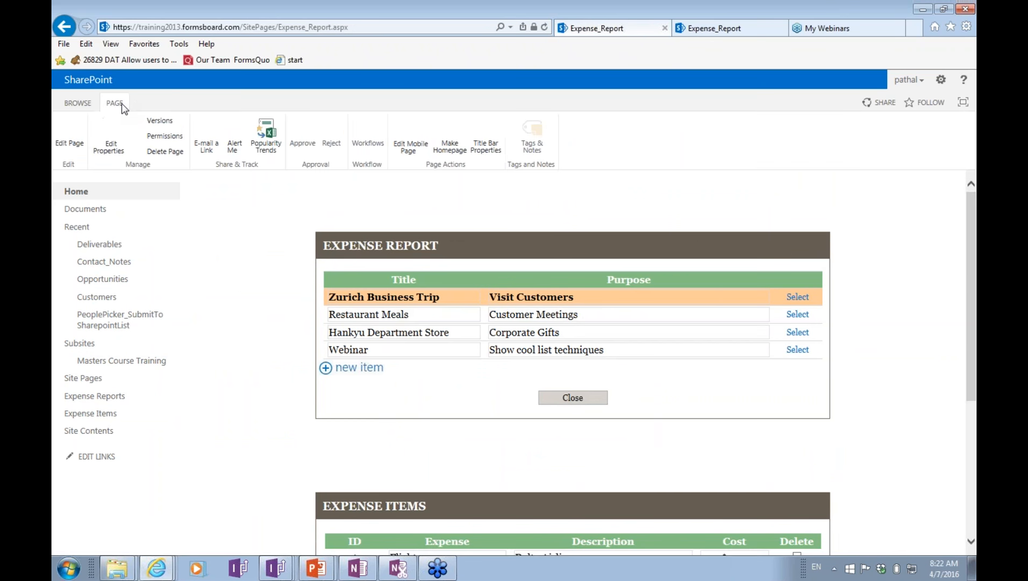
click(78, 133)
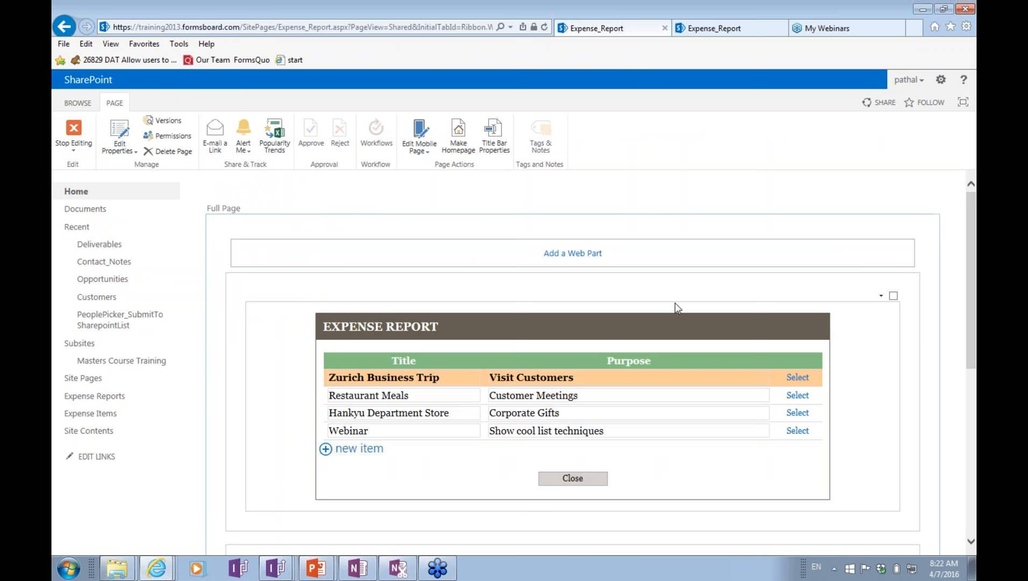
Open the Expense Report web part's properties and review its list, view and submit settings
click(880, 296)
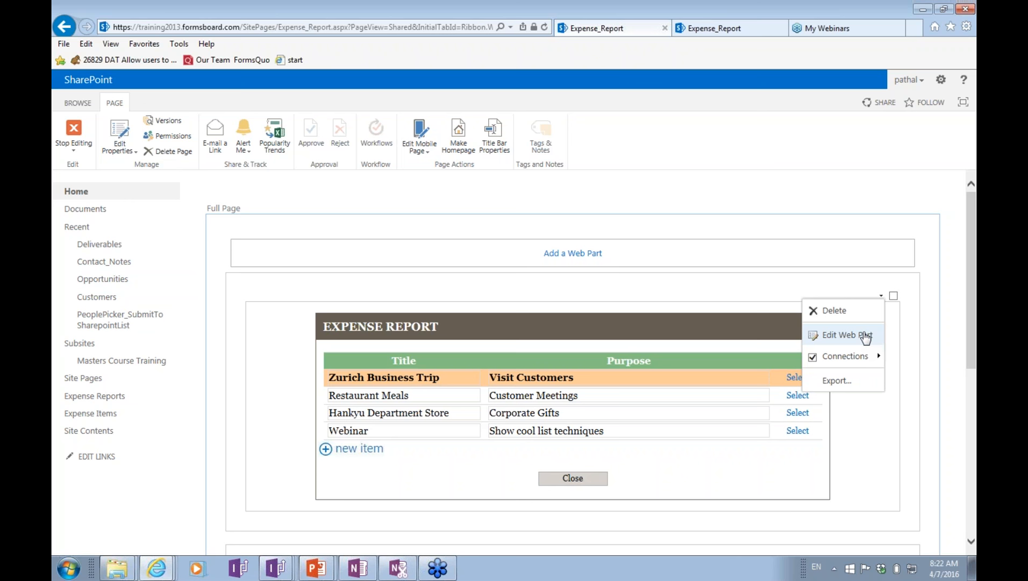
click(829, 338)
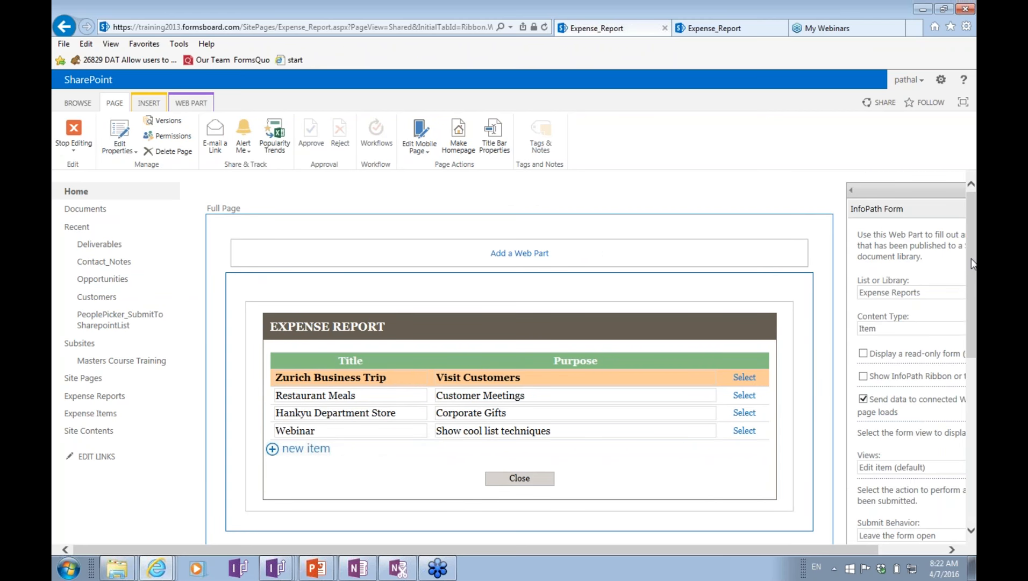
drag(970, 257, 974, 296)
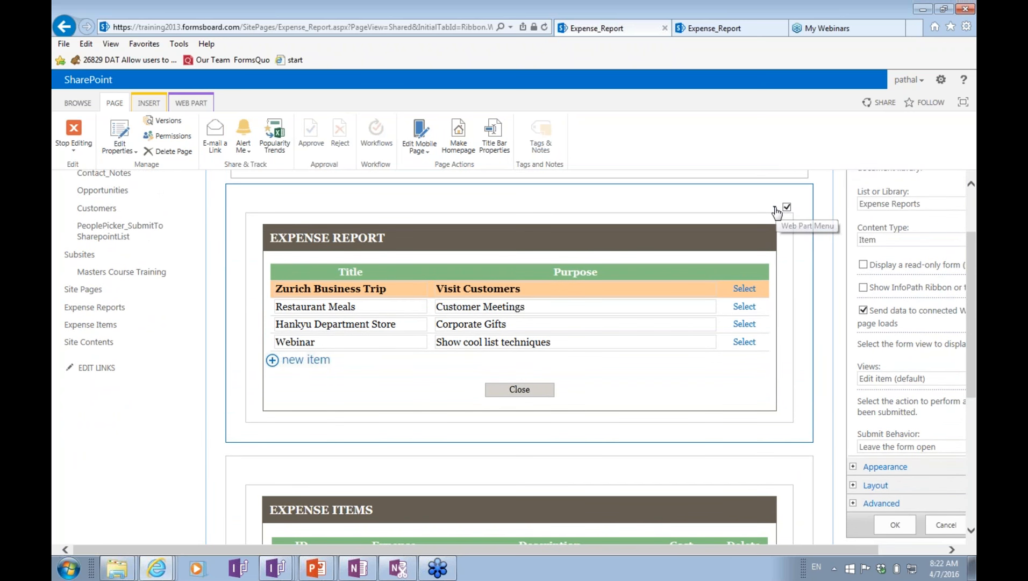
Inspect the provider and consumer fields of the Expense Report web part's send-data connection and close the settings without changes
click(775, 209)
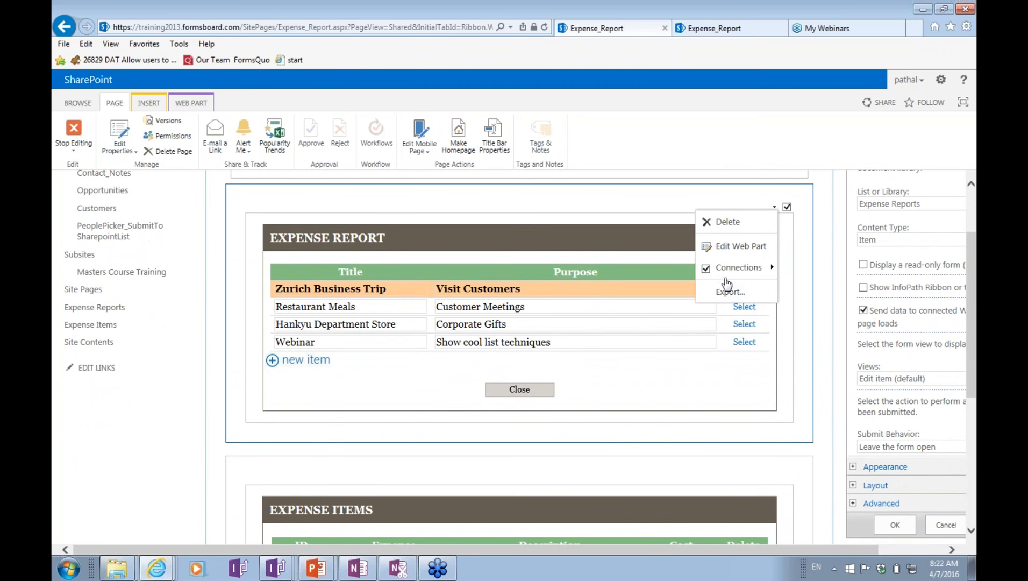
mouse_move(729, 277)
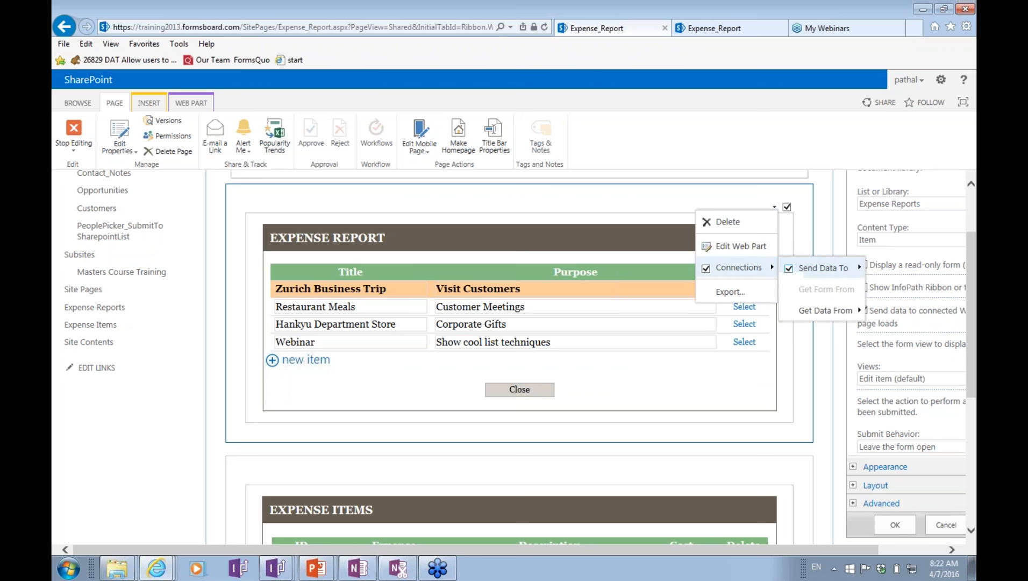
mouse_move(822, 271)
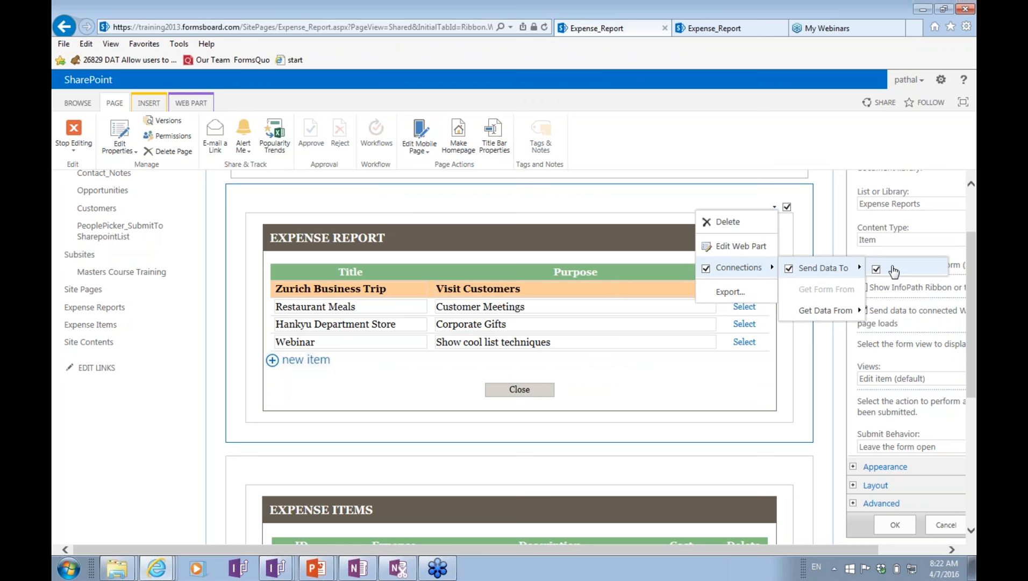
click(892, 270)
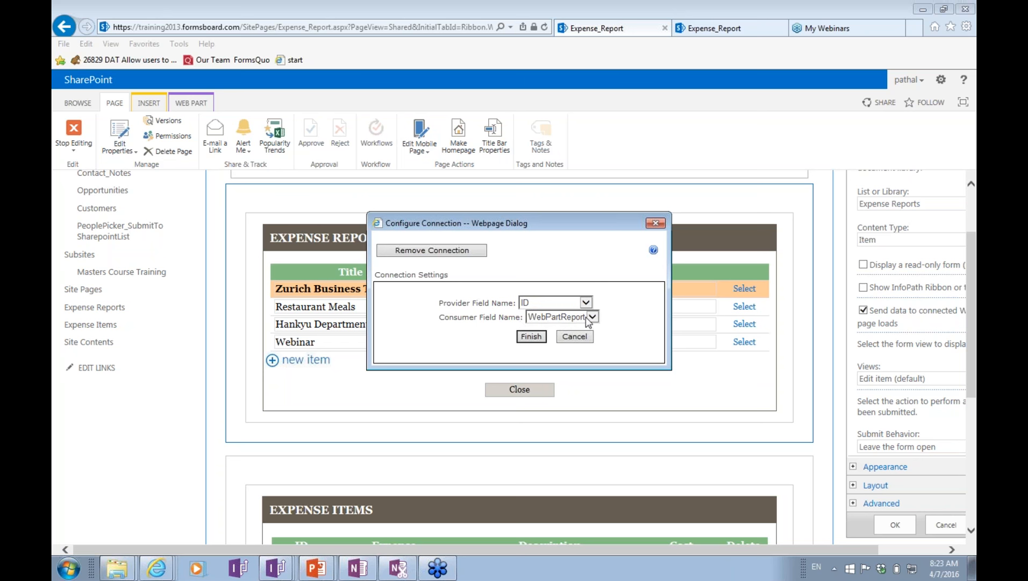
click(586, 337)
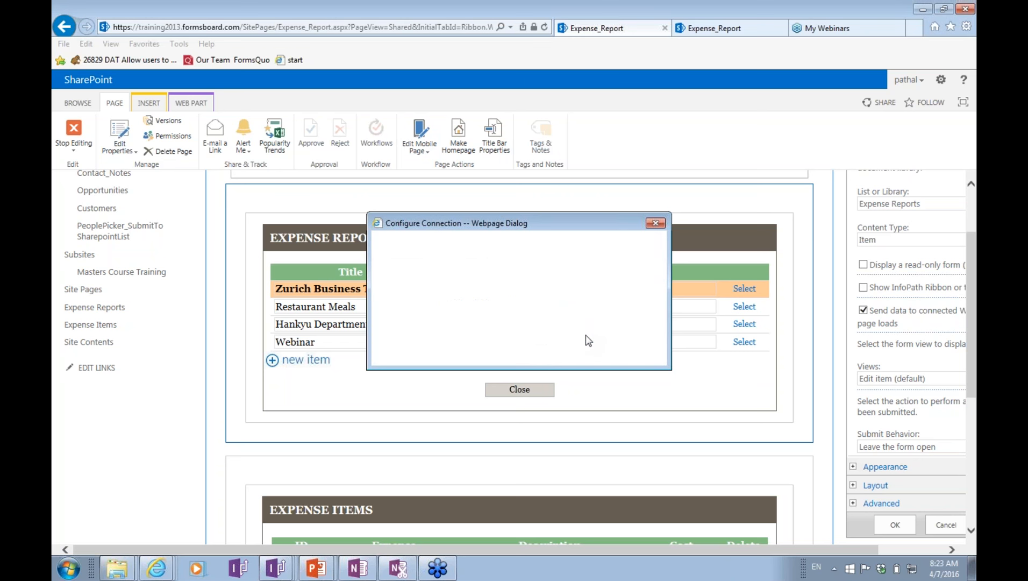
Open the Expense Reports list and customize its form in InfoPath
click(106, 314)
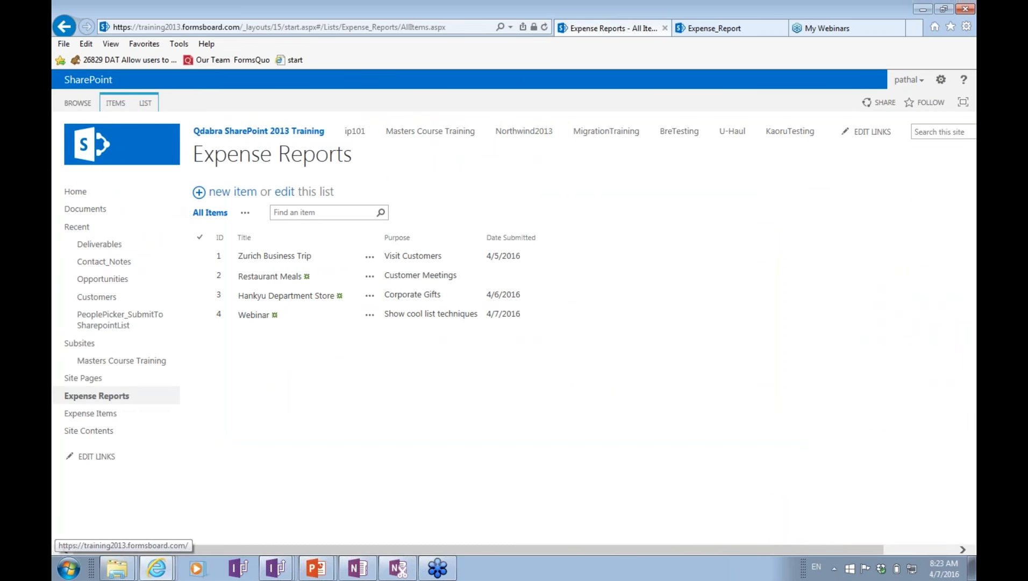
click(144, 104)
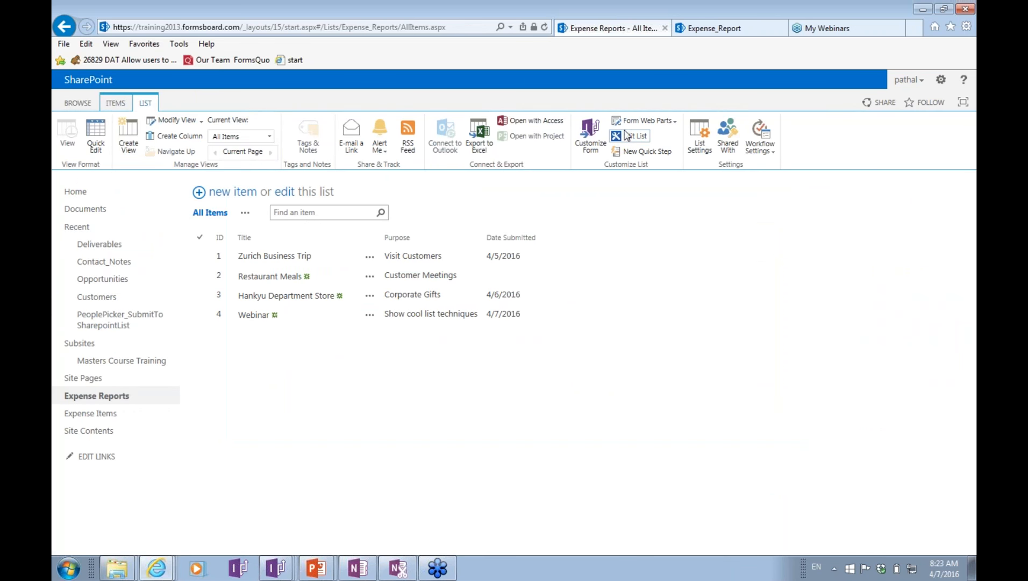
click(590, 135)
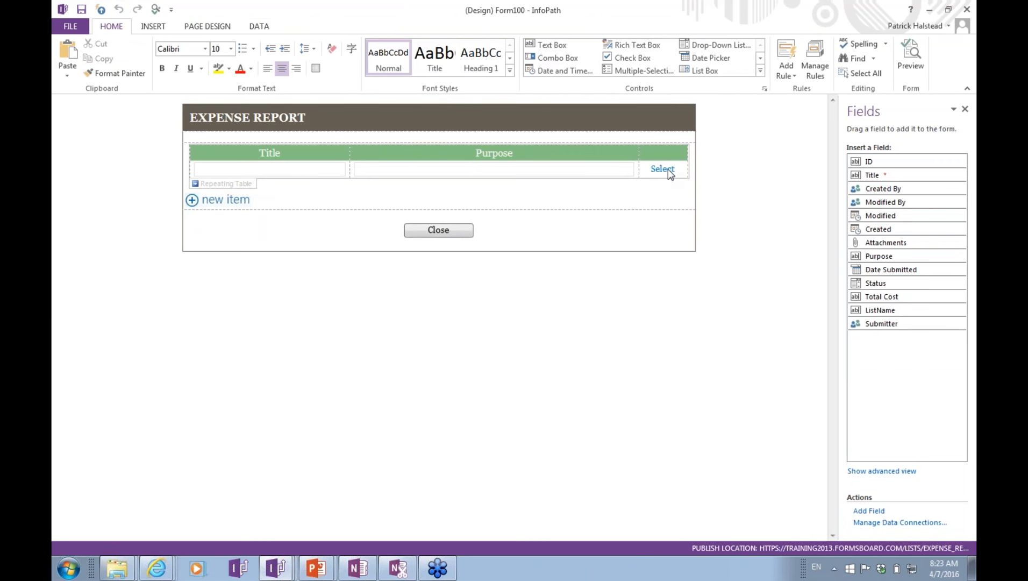
Examine the rules on the Select link and view the details of its "Send data to Web Part" action
click(662, 169)
click(815, 61)
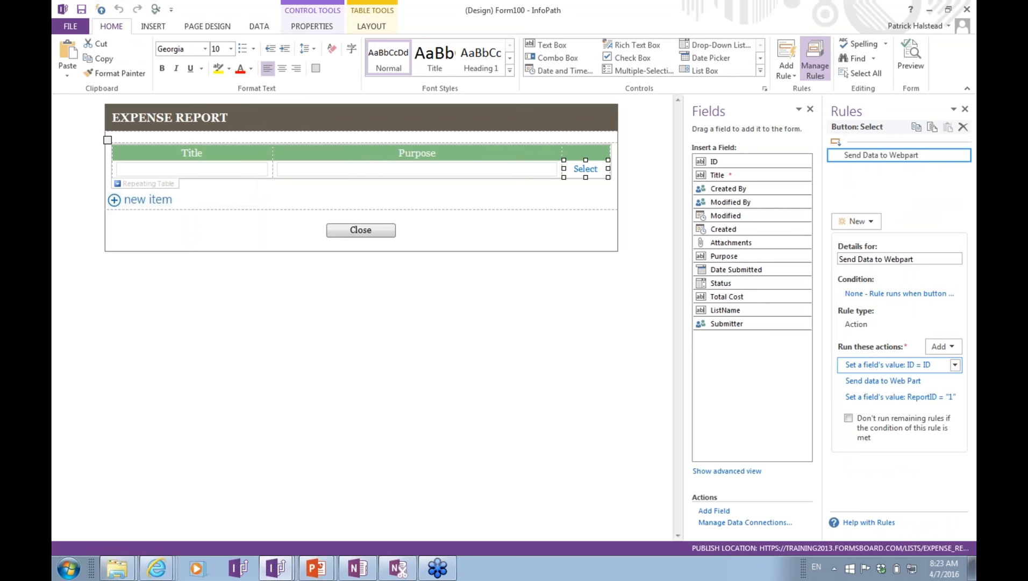
click(906, 381)
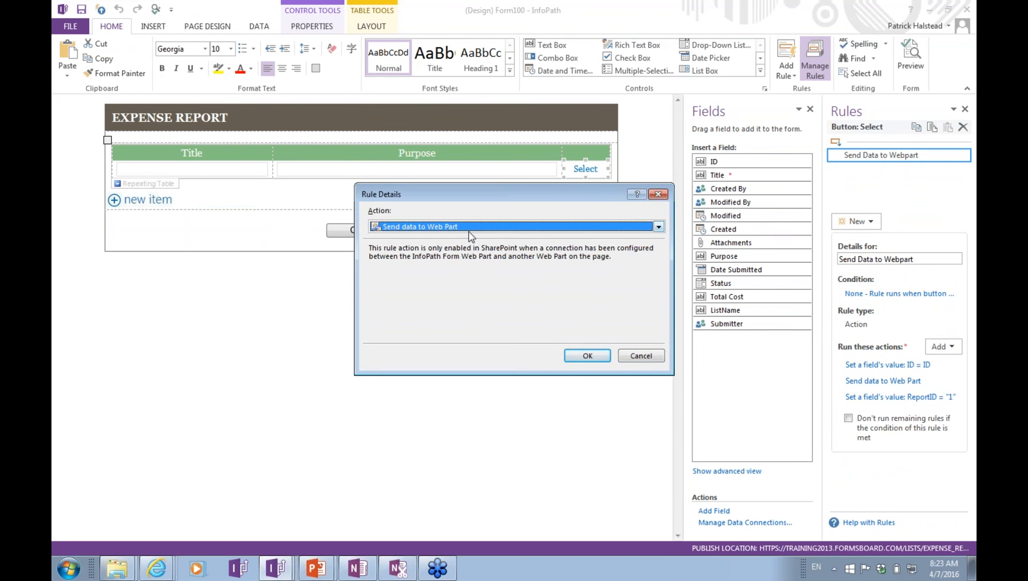
key(Escape)
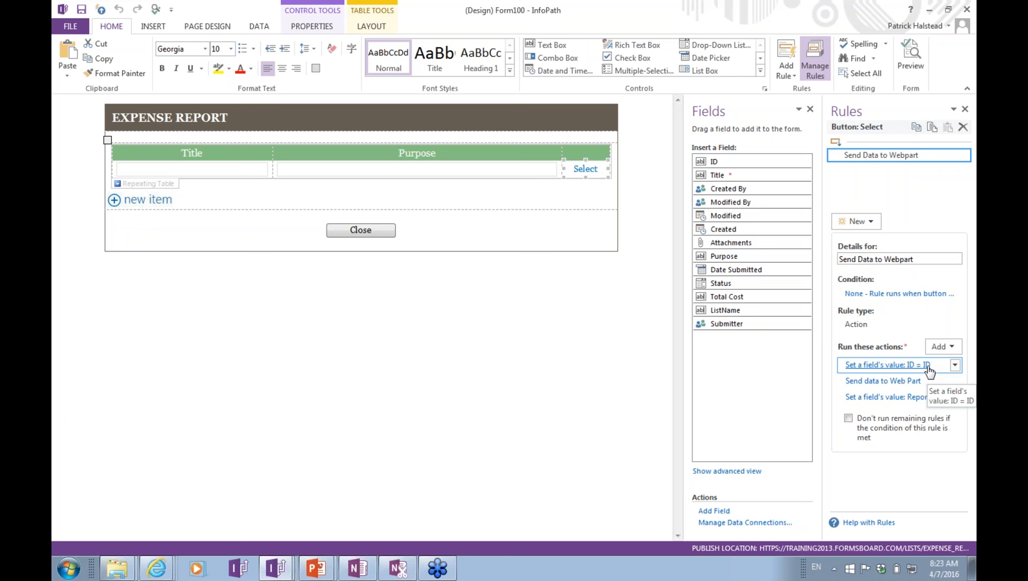
Switch to the ExpenseItems form design and show the rules of the WebPartReport field in the Main data source's dataFields
key(alt+Tab)
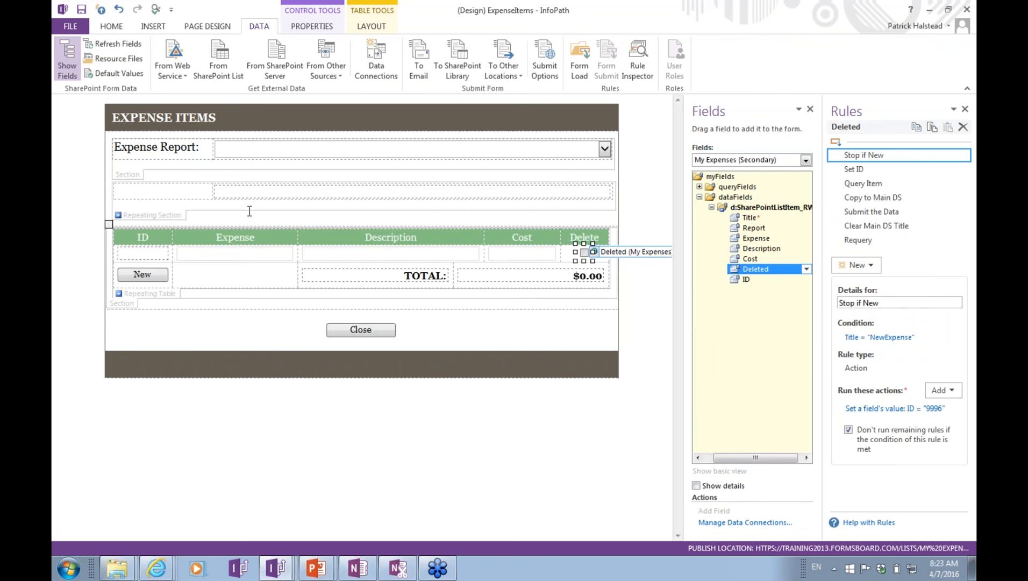
click(726, 161)
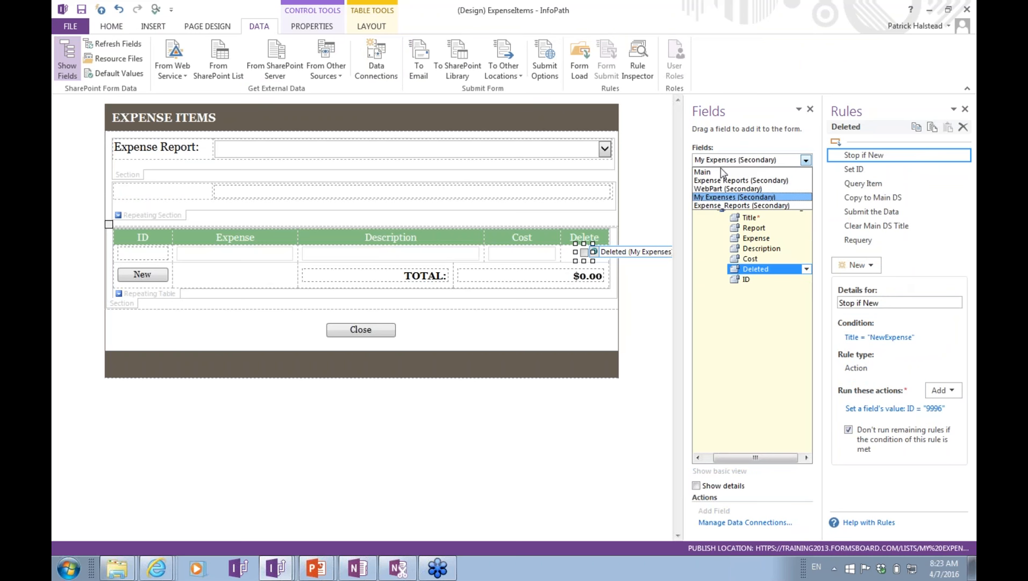
click(717, 171)
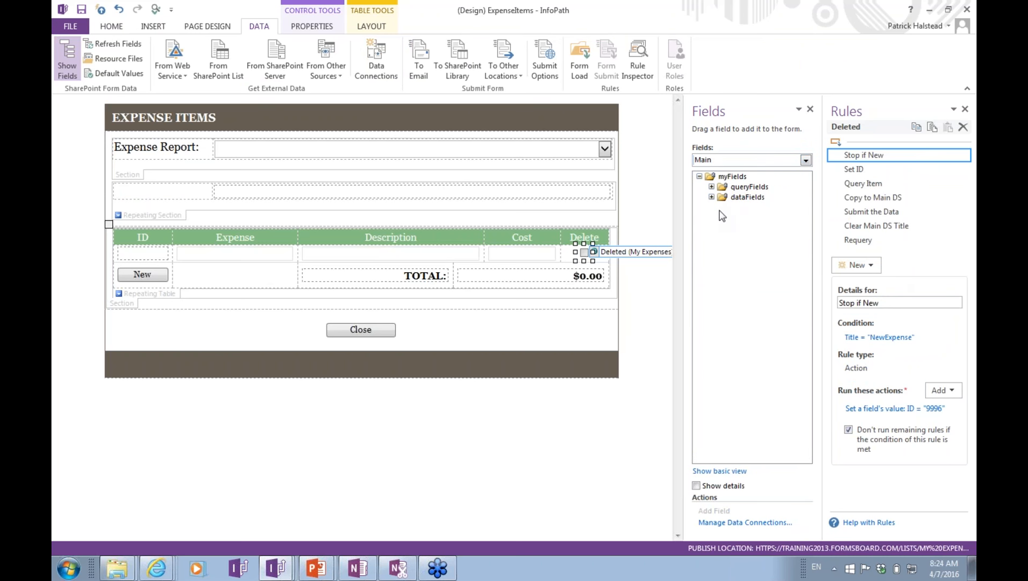
click(711, 197)
click(782, 341)
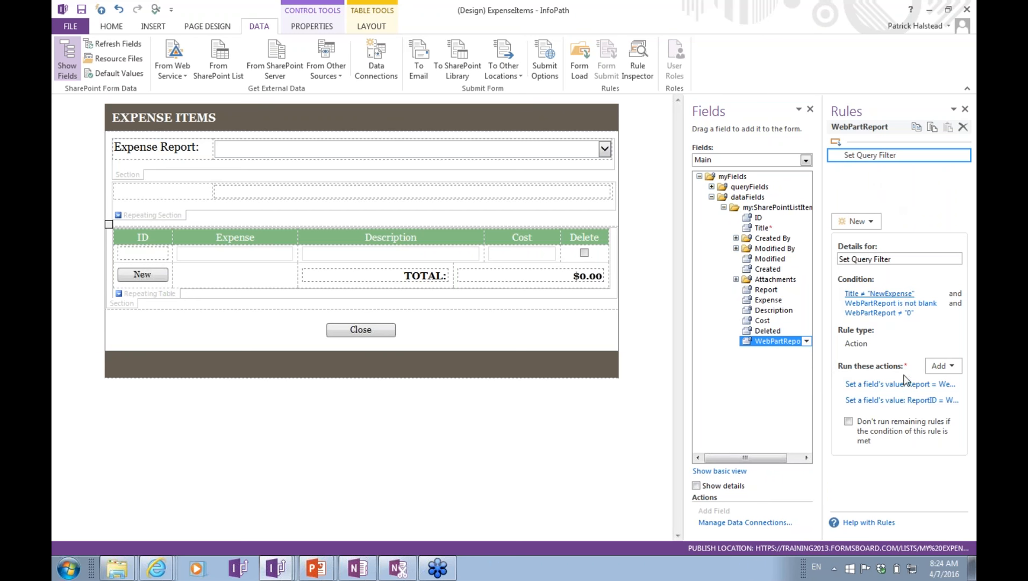
Review the Set Query Filter action that sets the Report field, and expand the Main data source's queryFields
click(888, 383)
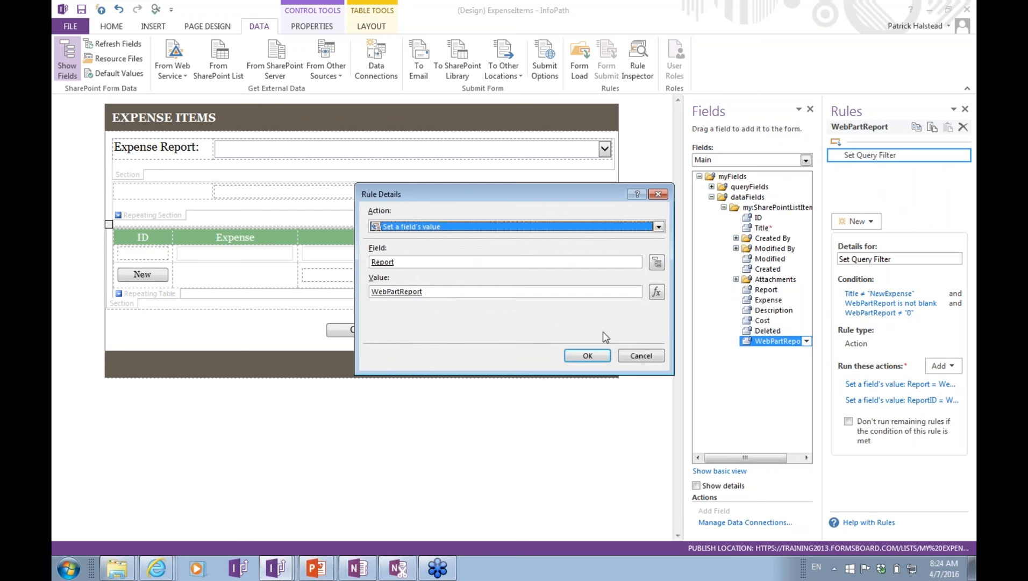
key(Return)
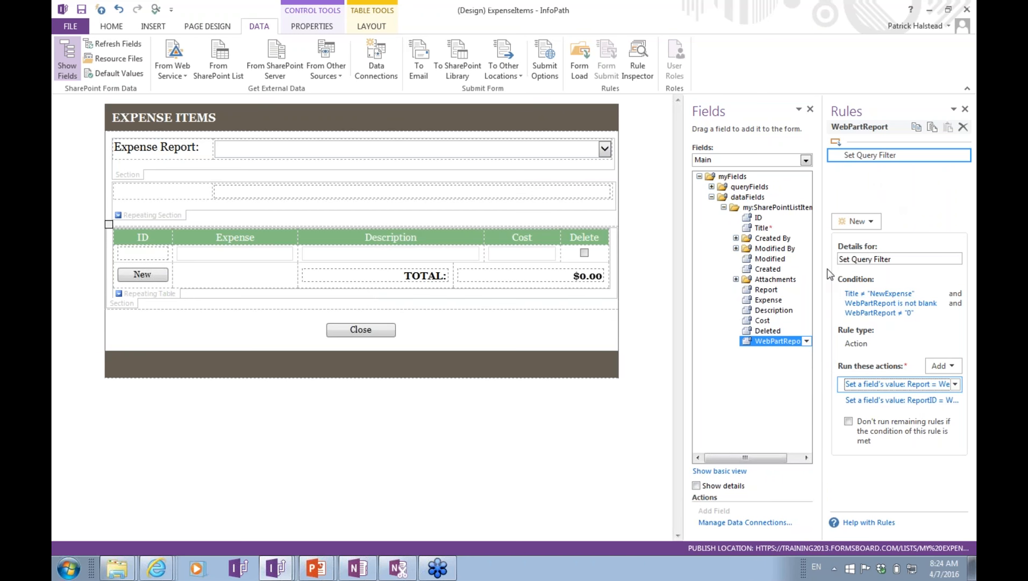
click(712, 187)
click(723, 197)
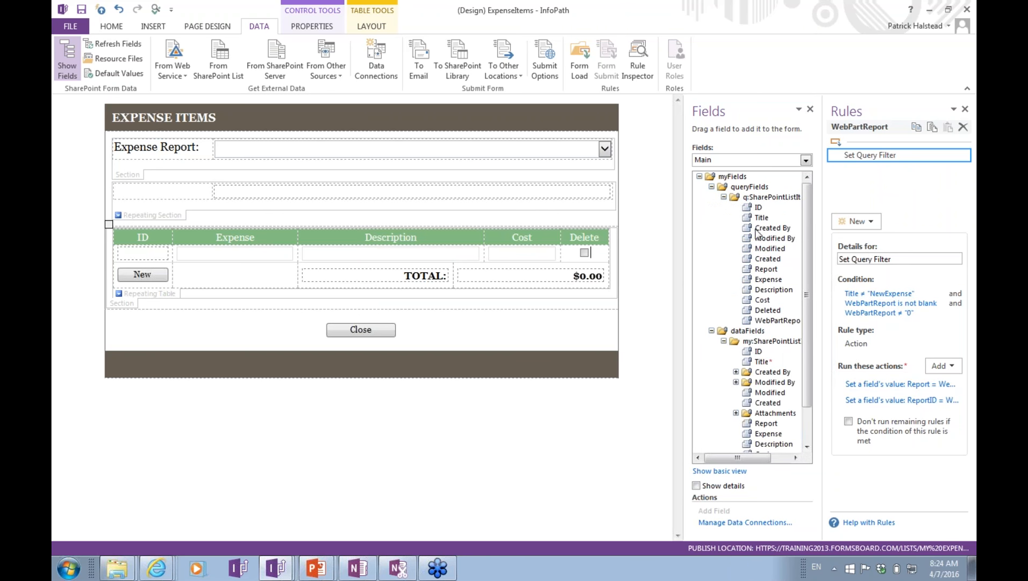
Show the rules of the Report field in queryFields, and switch to Internet Explorer to open the Expense_Report page from Site Pages
click(765, 270)
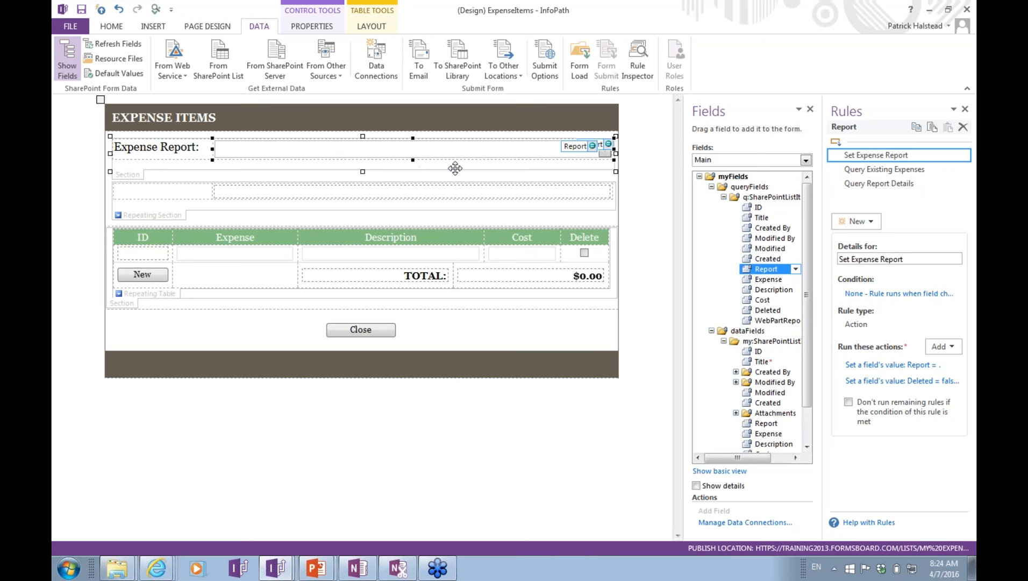
key(alt+Tab)
key(alt+Tab)
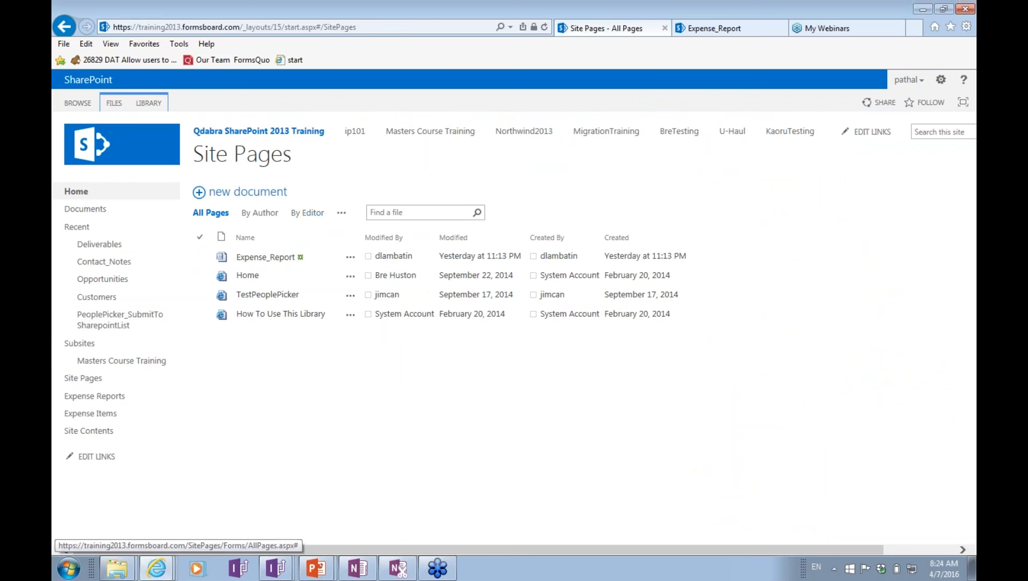
click(267, 257)
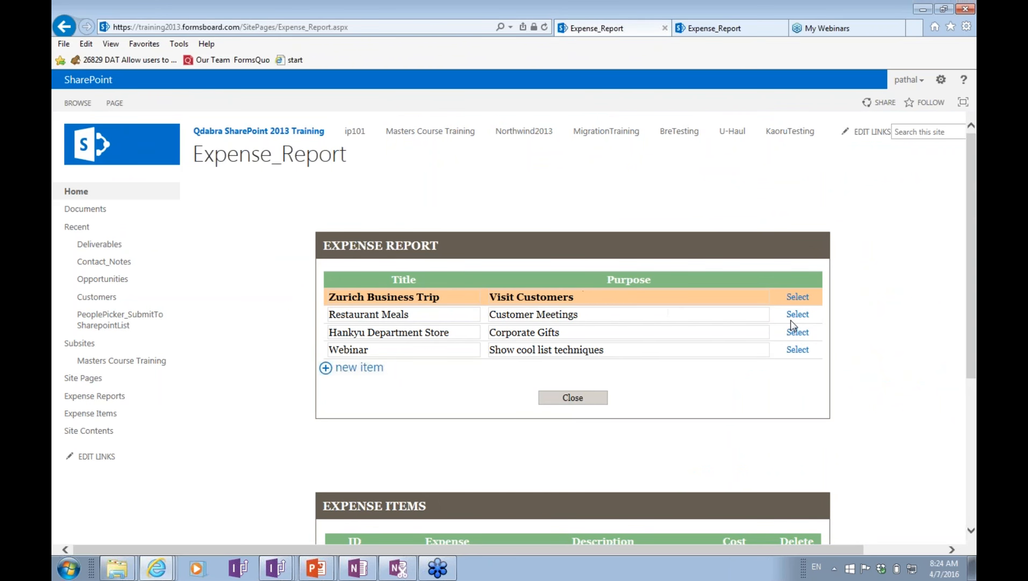
Select the Restaurant Meals expense report and delete its Breakfast item from the Expense Items
click(792, 317)
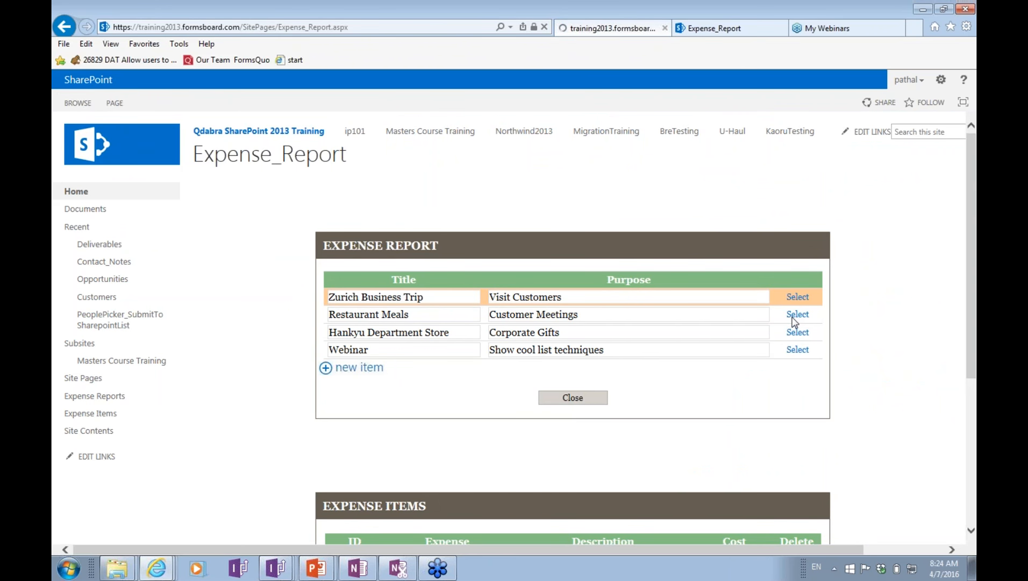
scroll(789, 301, down, 2)
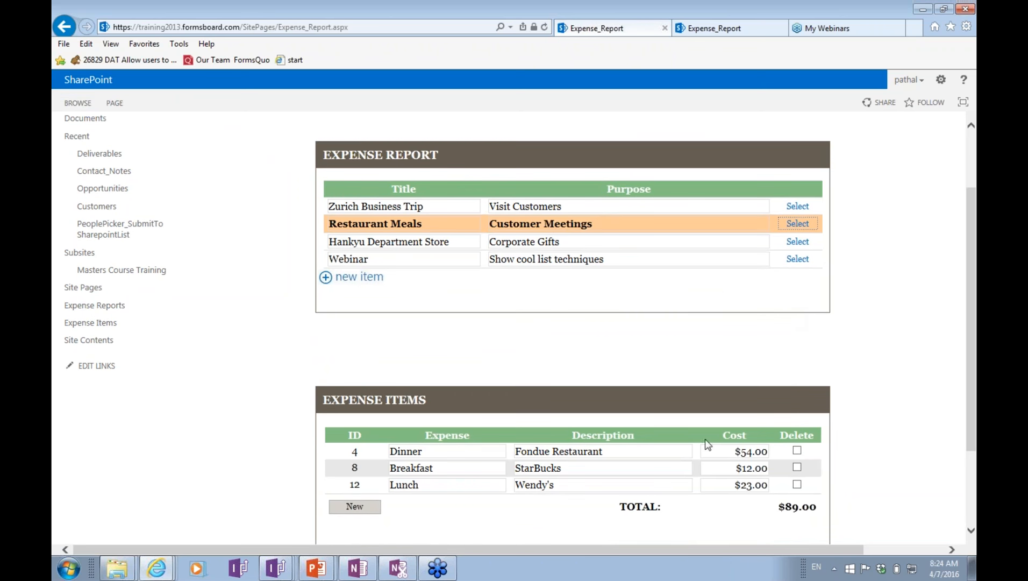
click(795, 464)
click(797, 468)
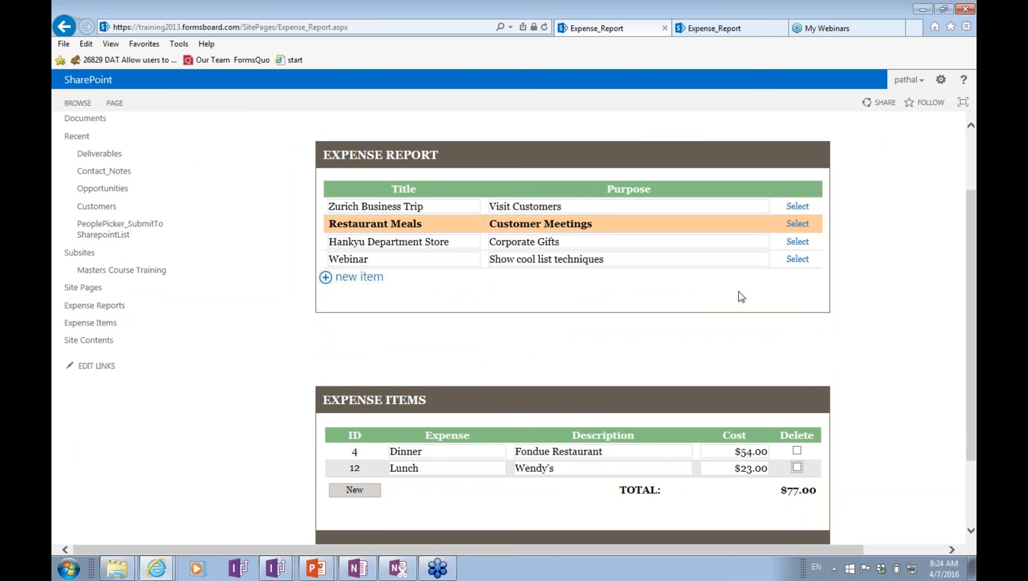
Dismiss the meeting reminder and select the Hankyu Department Store report to display its expense items
click(798, 243)
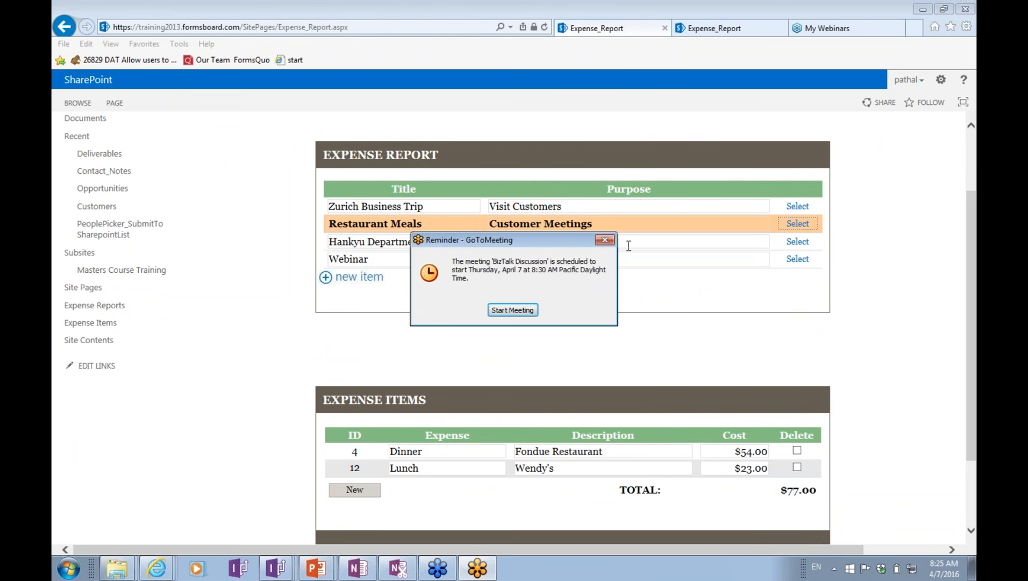
click(604, 240)
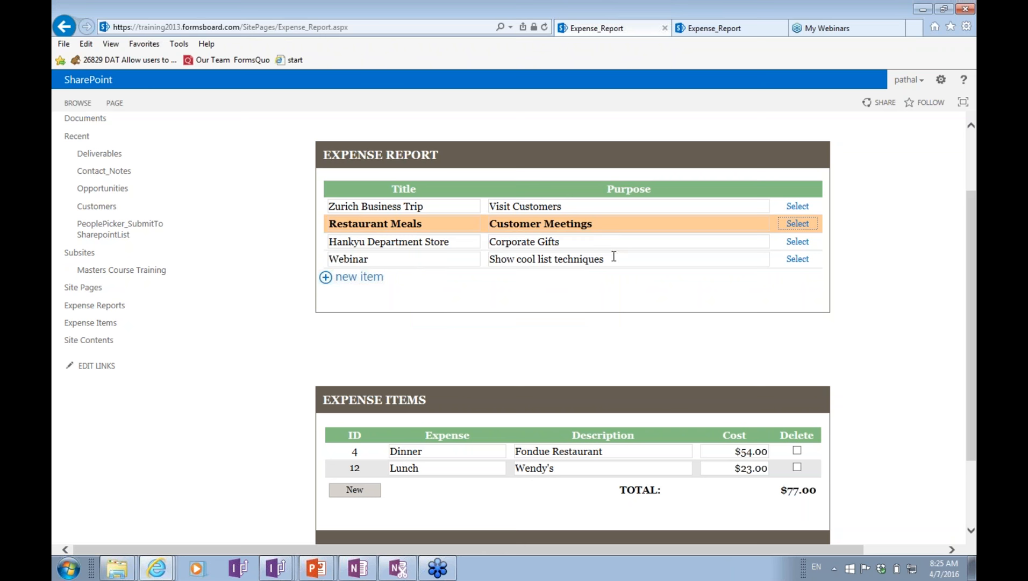
click(797, 242)
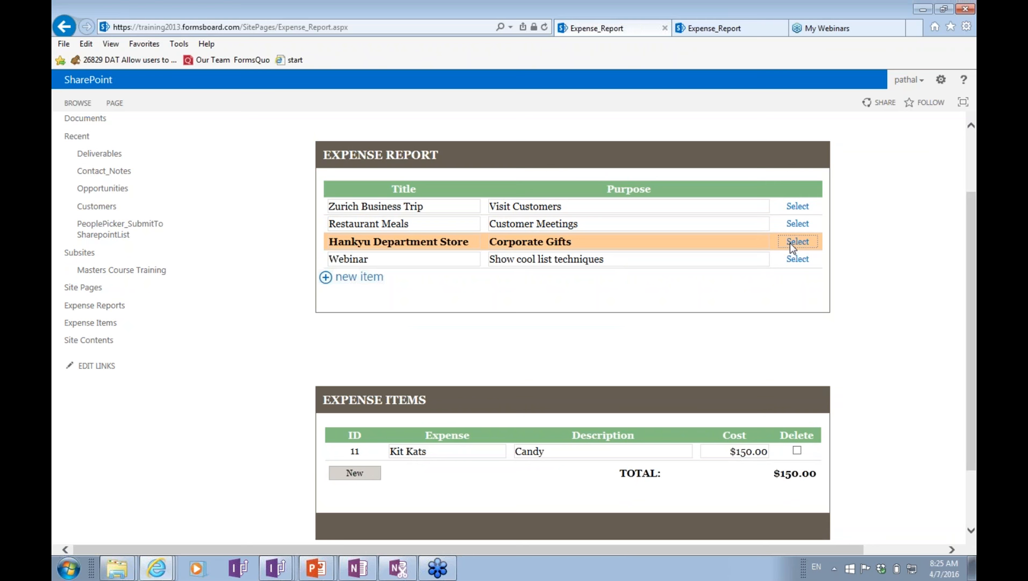
Switch to the PowerPoint slide show to view the slide on why to customize the list with InfoPath Designer
key(alt+Tab)
key(alt+Tab)
key(alt+Tab)
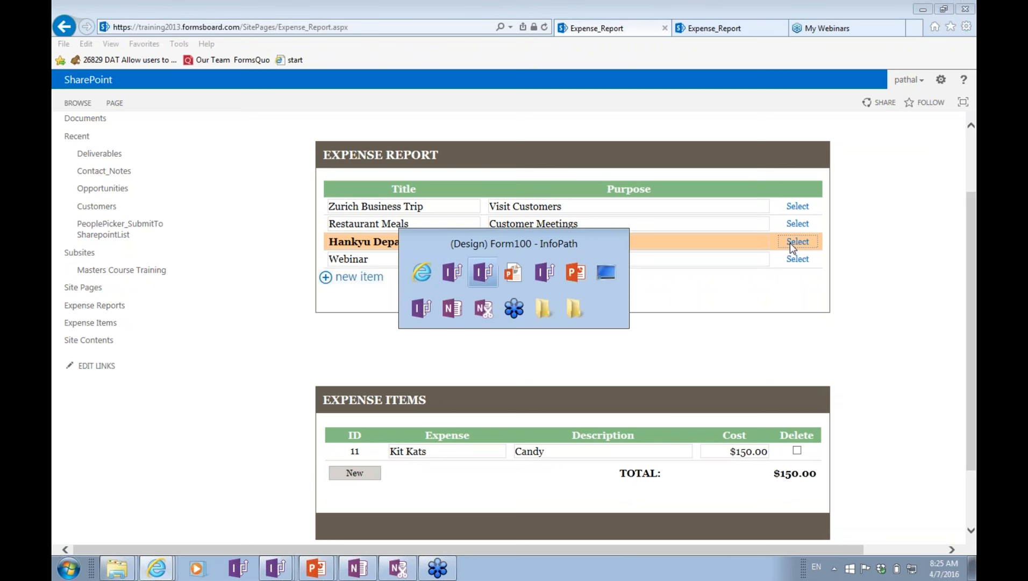
key(Right)
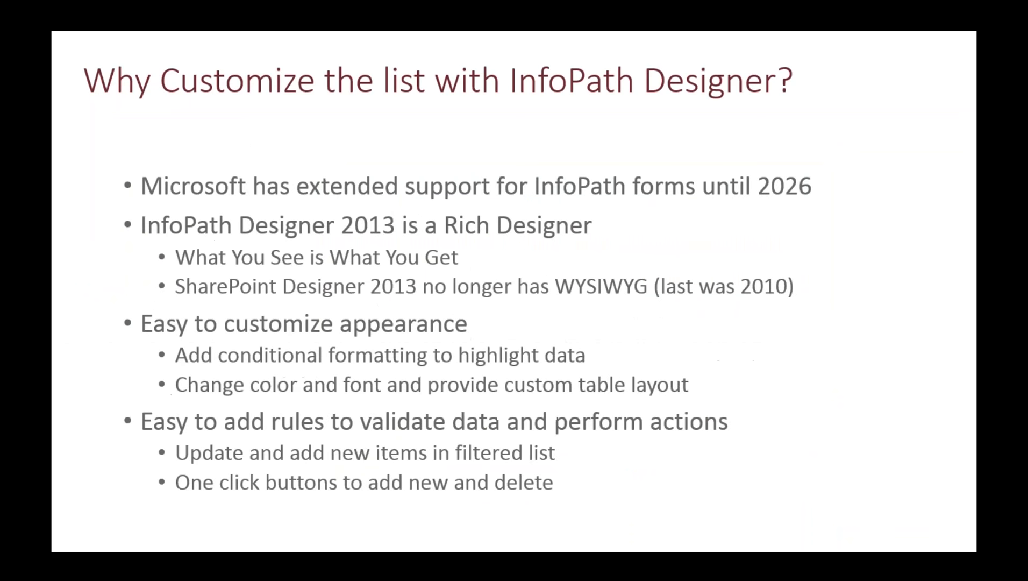
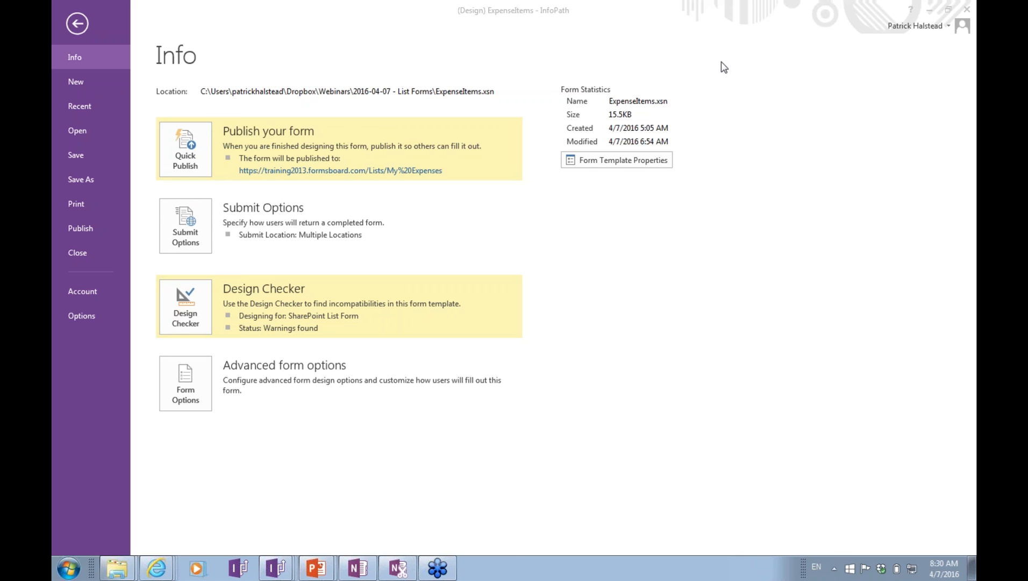
Switch to the "2016-04-07 - List Forms" folder in Windows Explorer and open the "Connecting Parent Rows To Multiple Child Rows" document in Word
key(alt+Tab)
key(alt+Tab)
key(alt+Tab)
key(alt+Tab)
key(alt+Tab)
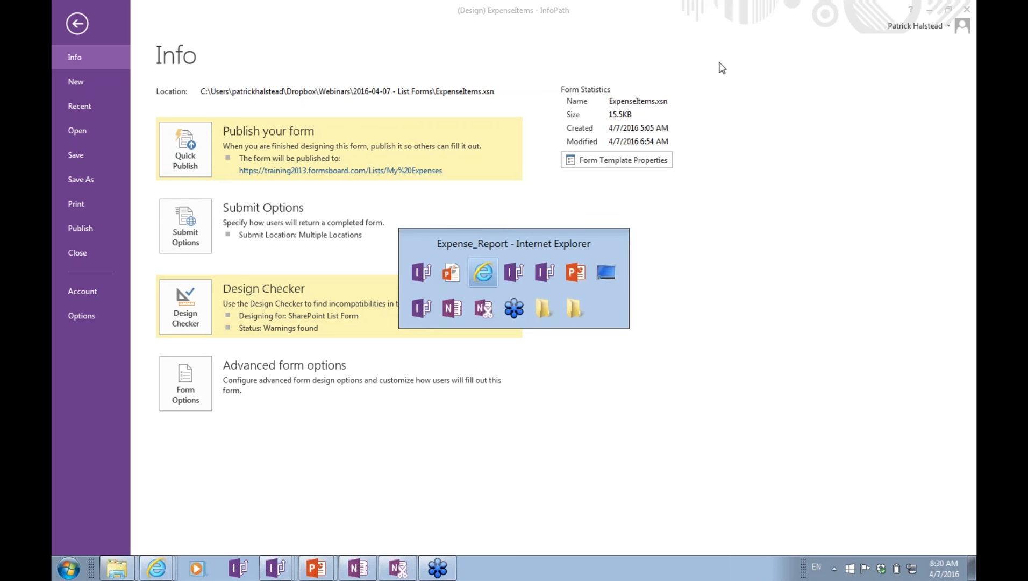
key(alt+Tab)
key(alt+Tab)
key(alt+Tab)
key(alt+Tab)
key(alt+Tab)
key(alt+Tab)
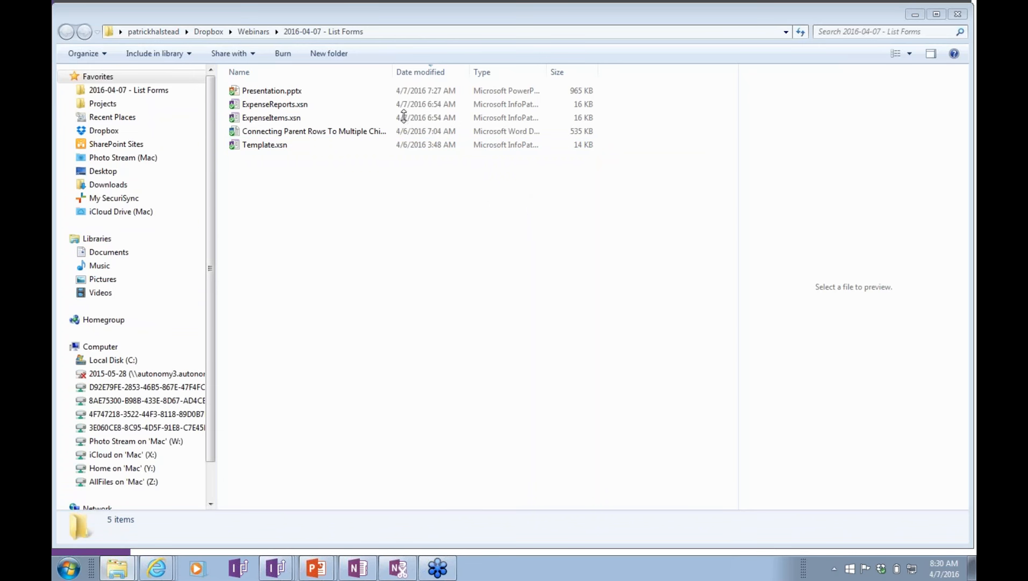
click(293, 134)
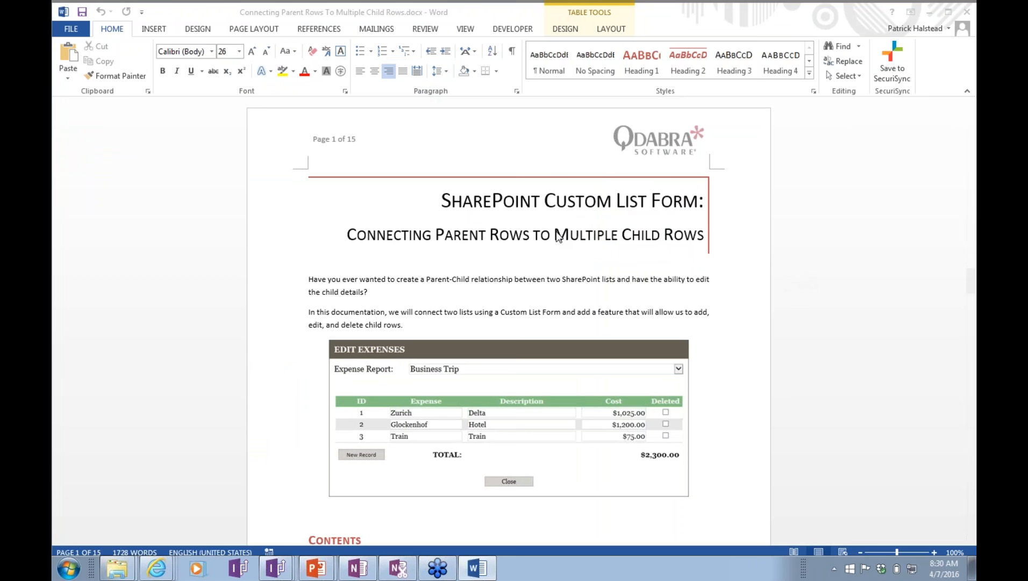
Look through the guide's contents, list creation instructions and form design pages up to page 5, and return to its first page
click(323, 232)
scroll(323, 232, down, 6)
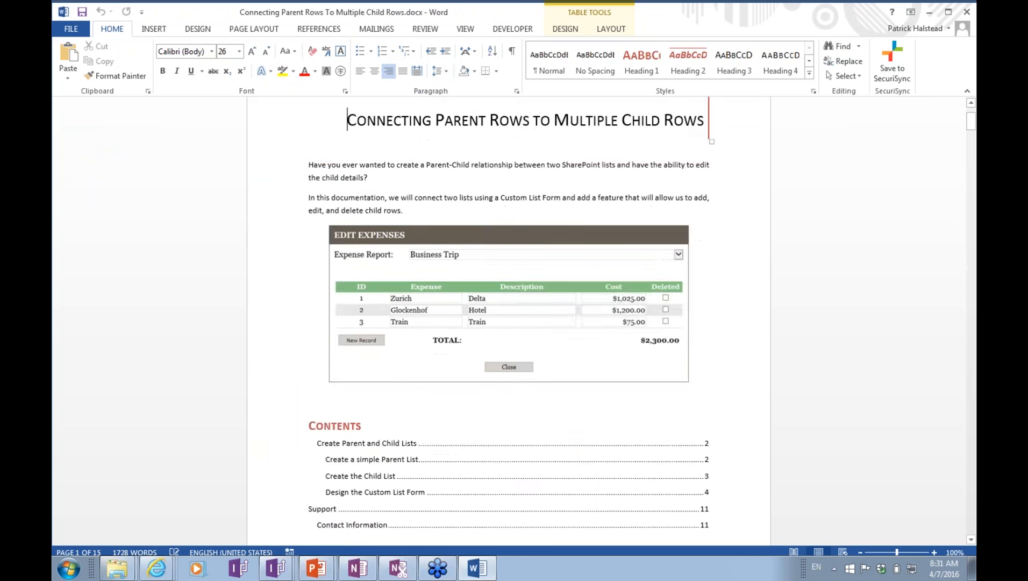
scroll(508, 322, down, 15)
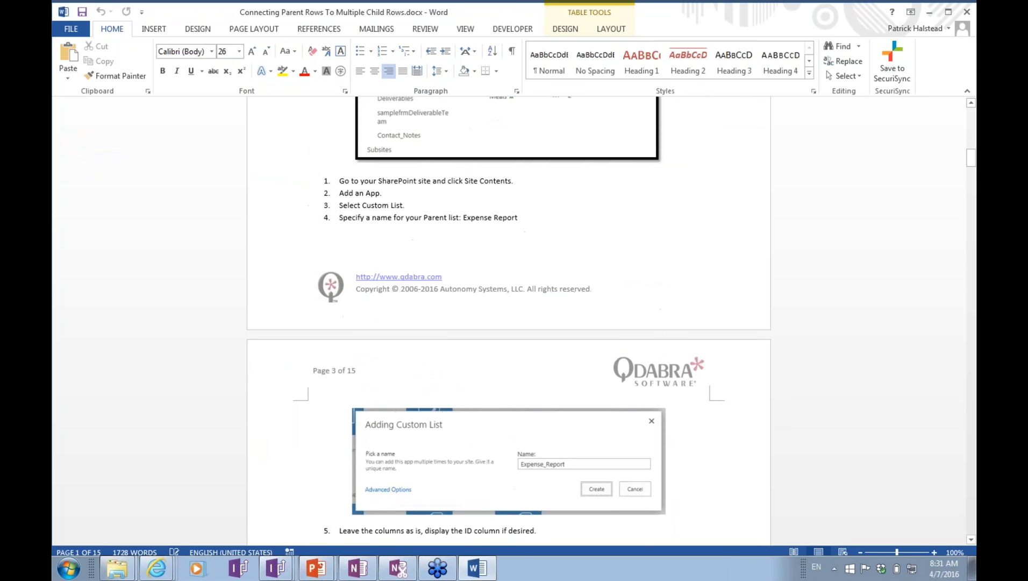
scroll(508, 322, down, 15)
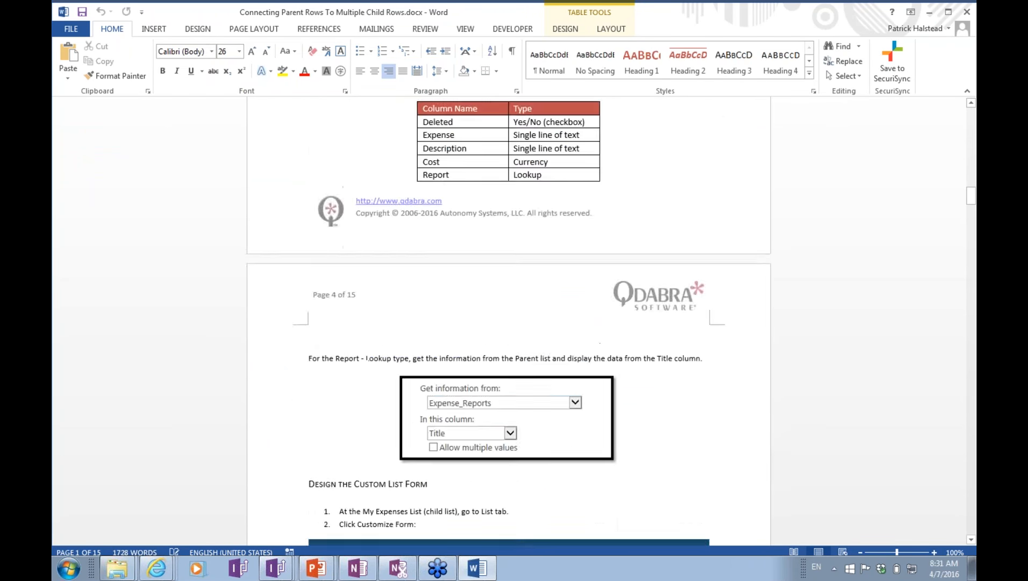
scroll(508, 322, down, 9)
scroll(508, 322, up, 9)
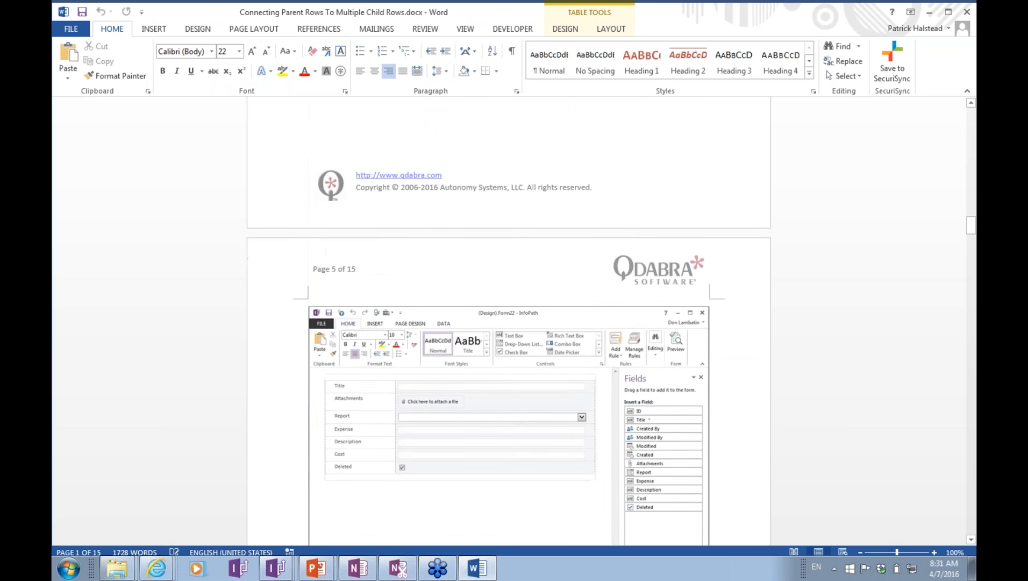
scroll(508, 323, up, 20)
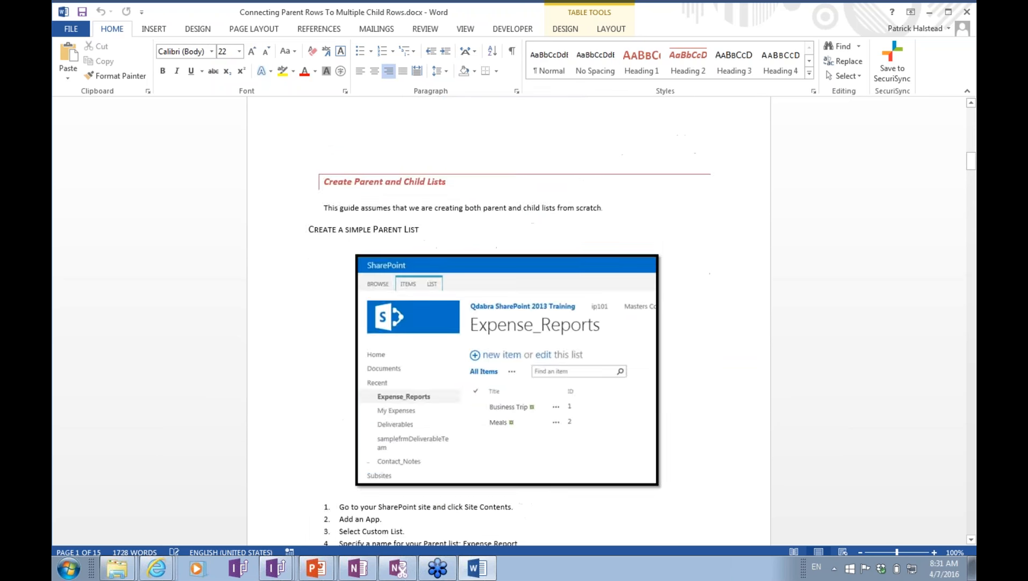
scroll(508, 323, up, 7)
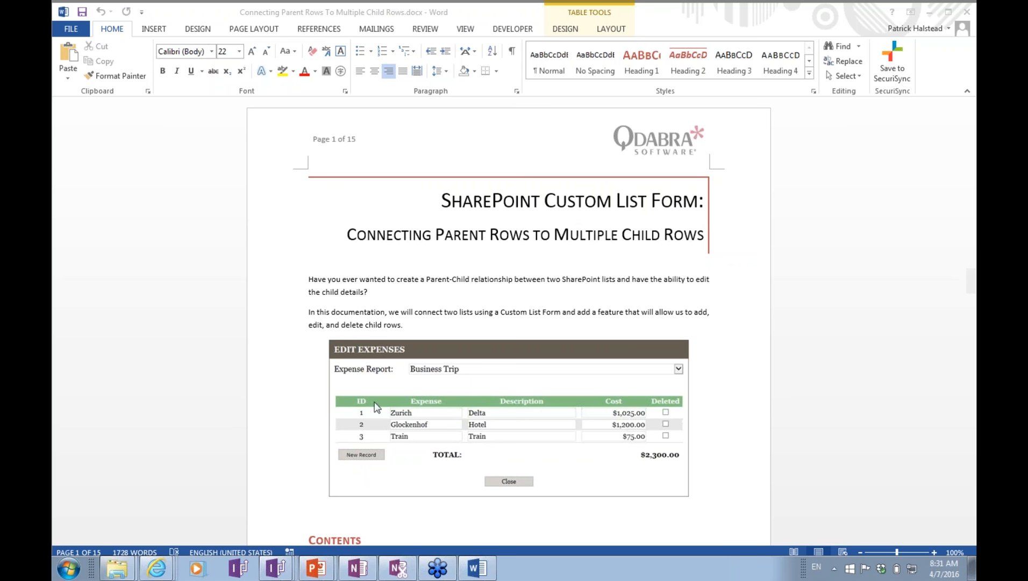
Switch to the ExpenseItems form in InfoPath and return from its file information to the form design
key(alt+Tab)
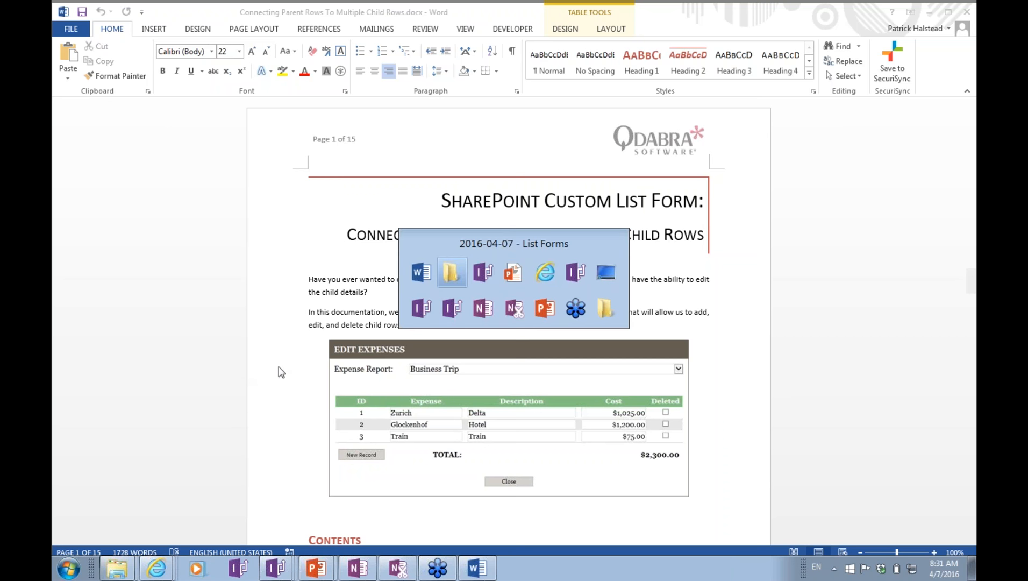
key(alt+Tab)
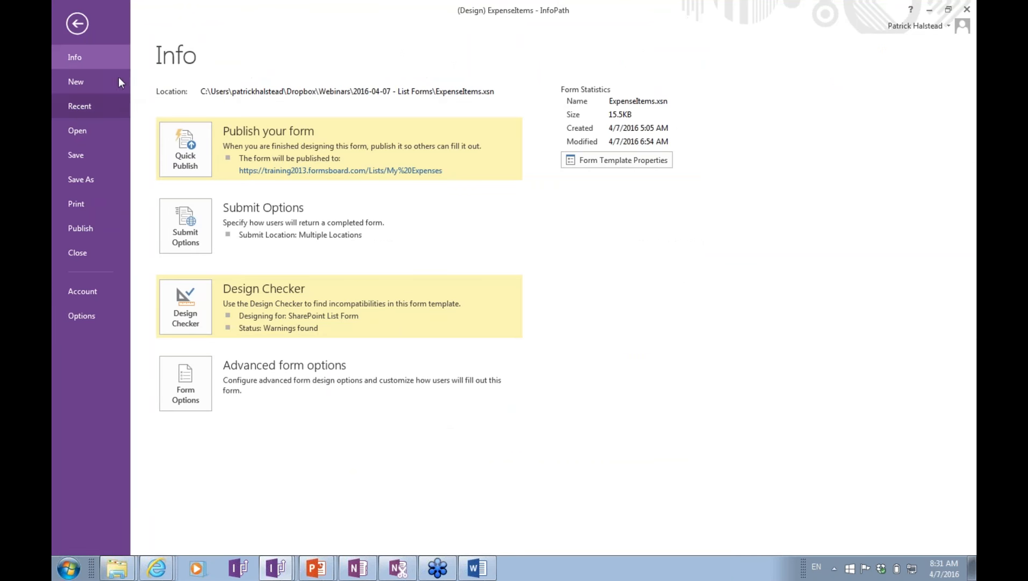
click(85, 32)
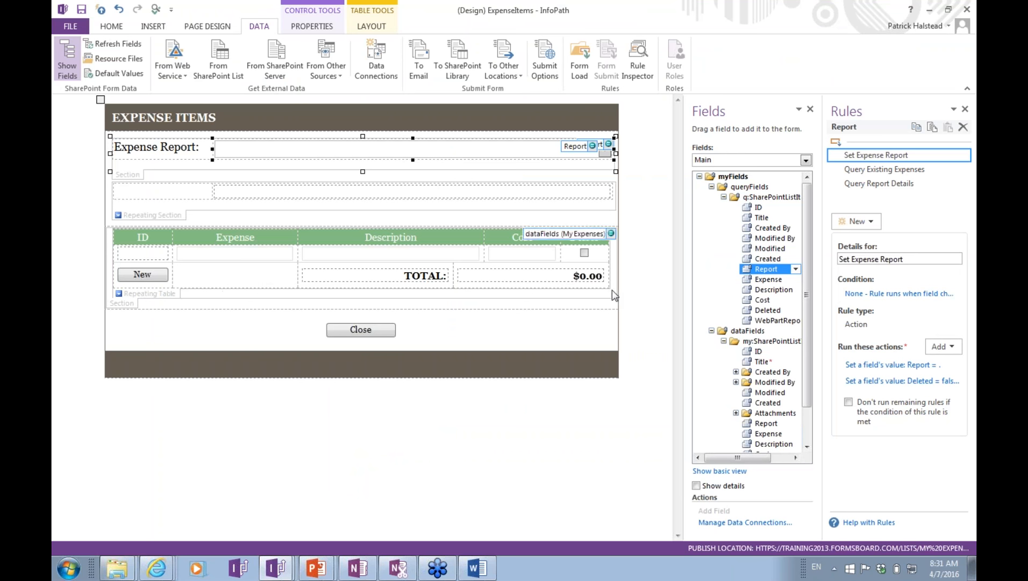
Insert an empty line below the repeating expense table, inside the section that contains it
key(alt+Tab)
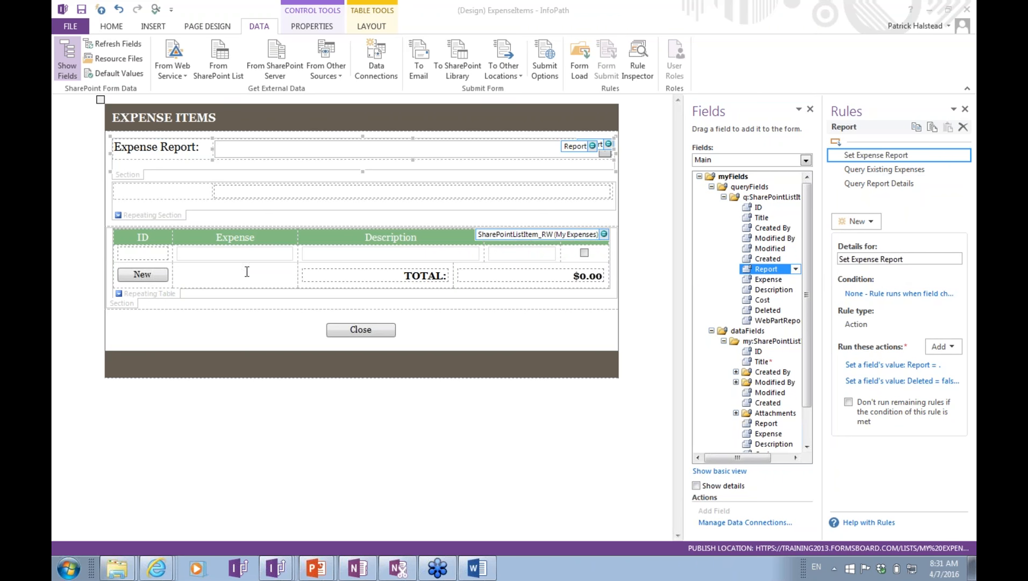
click(170, 295)
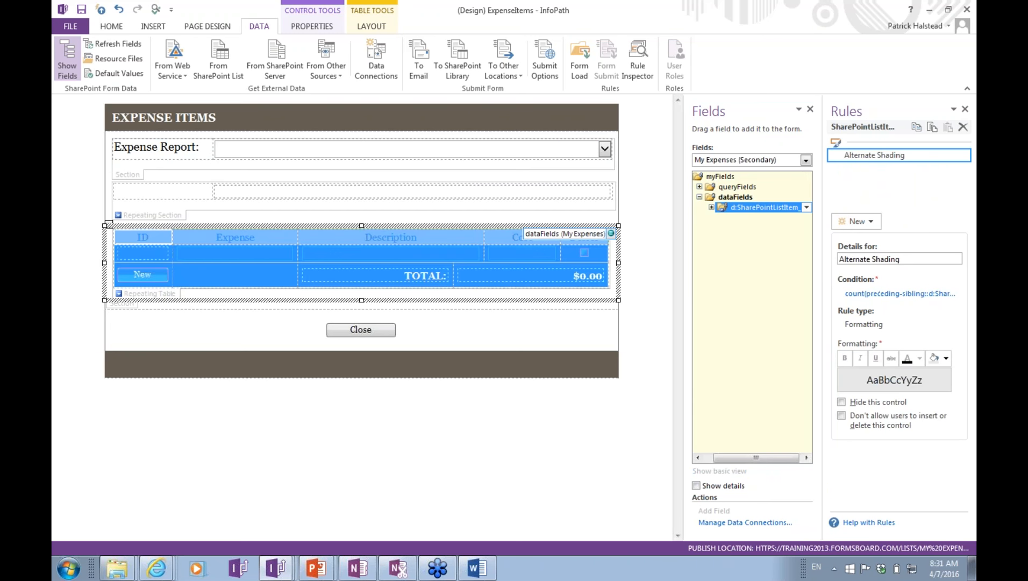
click(198, 293)
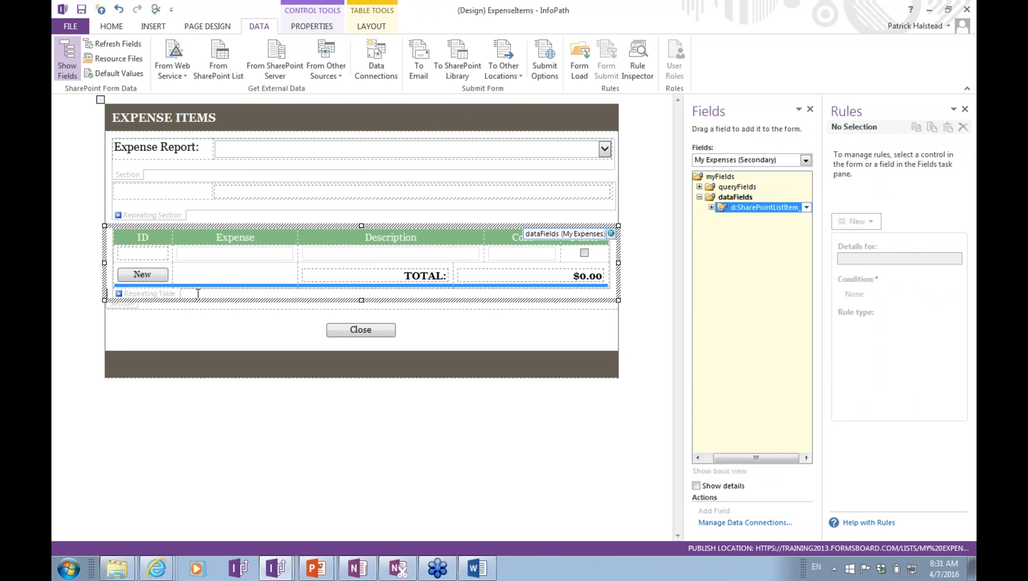
key(Return)
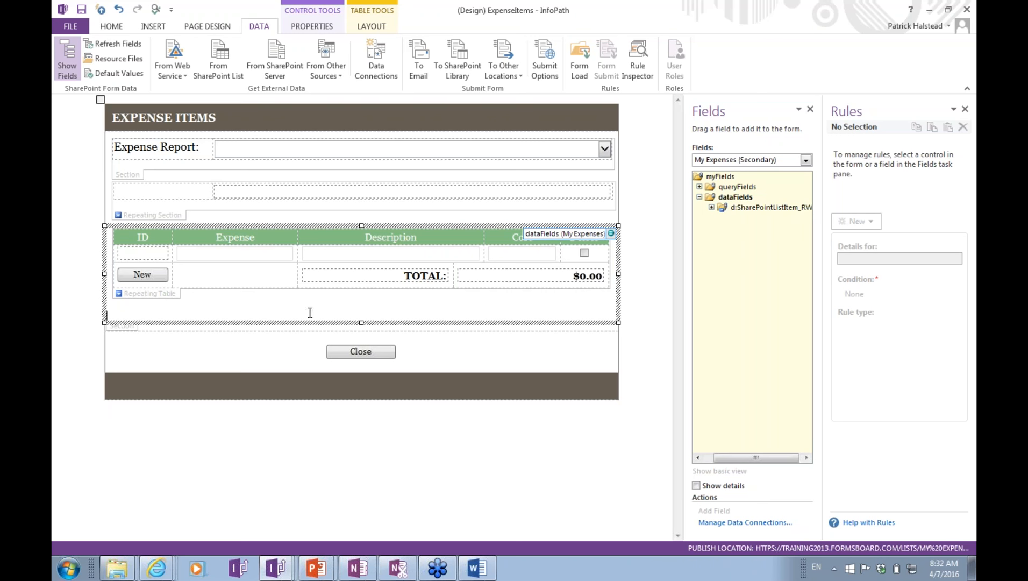
Expand the data fields of the Main data source and select the Title field to examine its rules
click(737, 161)
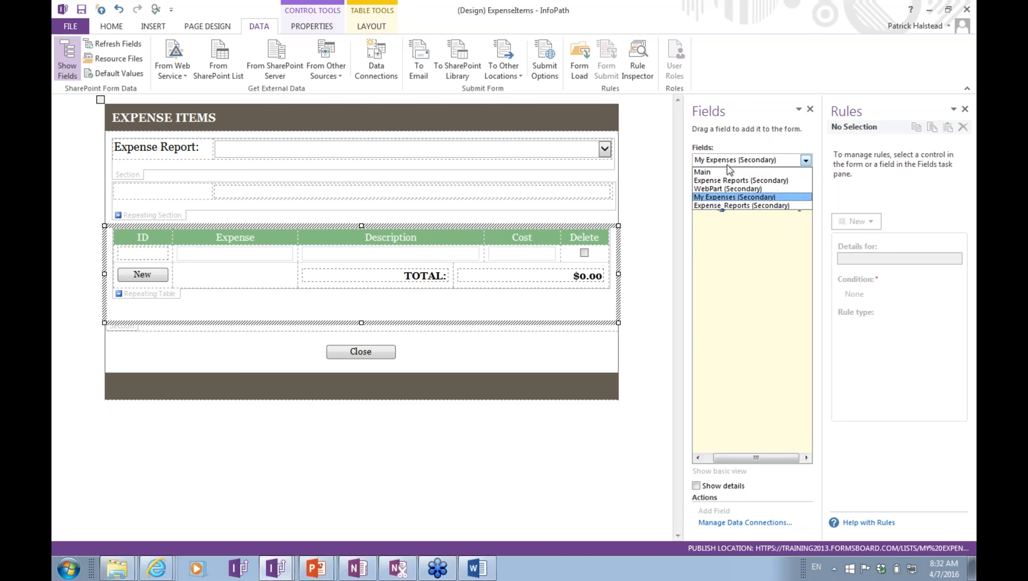
click(724, 171)
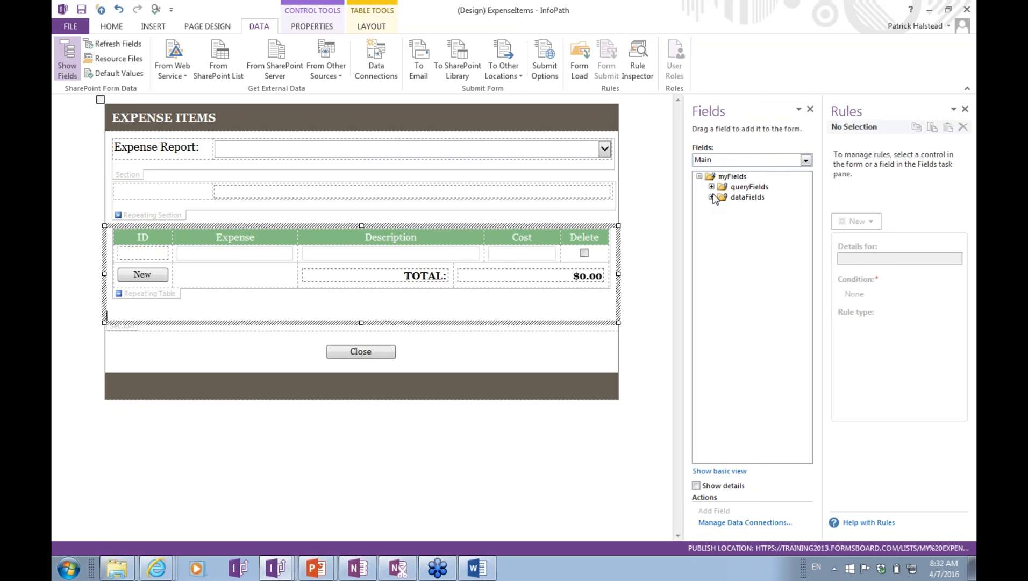
click(711, 198)
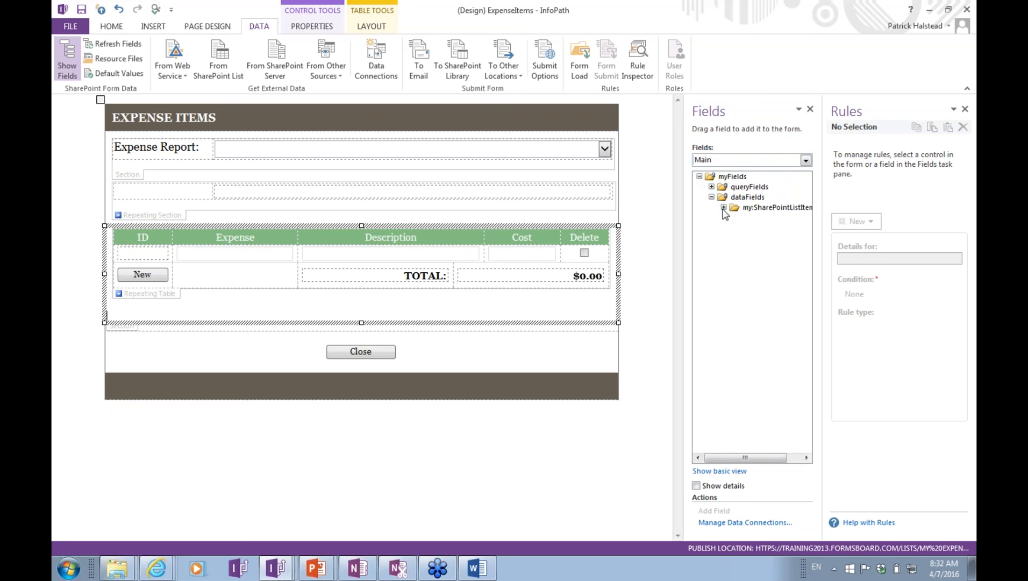
click(724, 208)
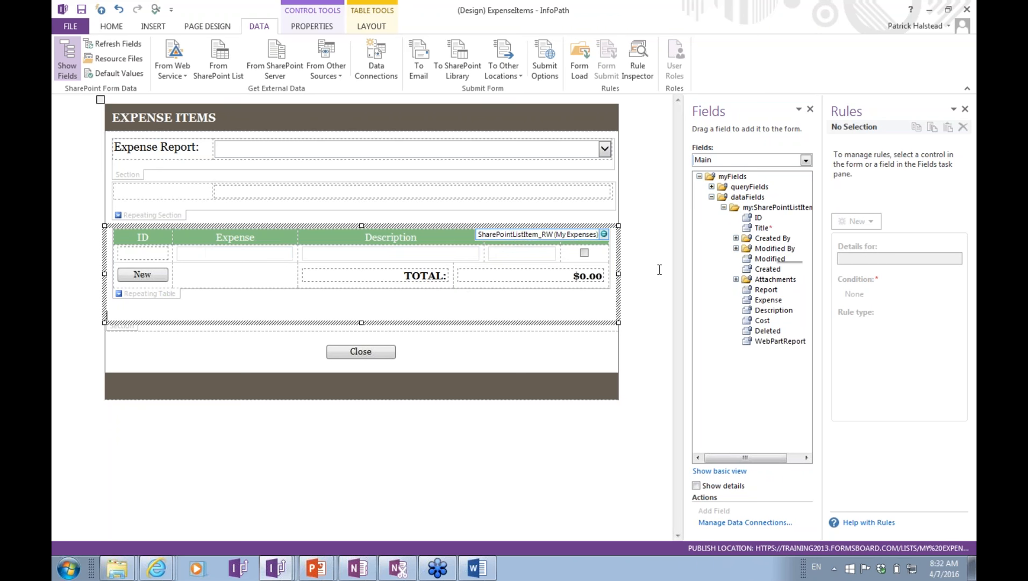
click(762, 229)
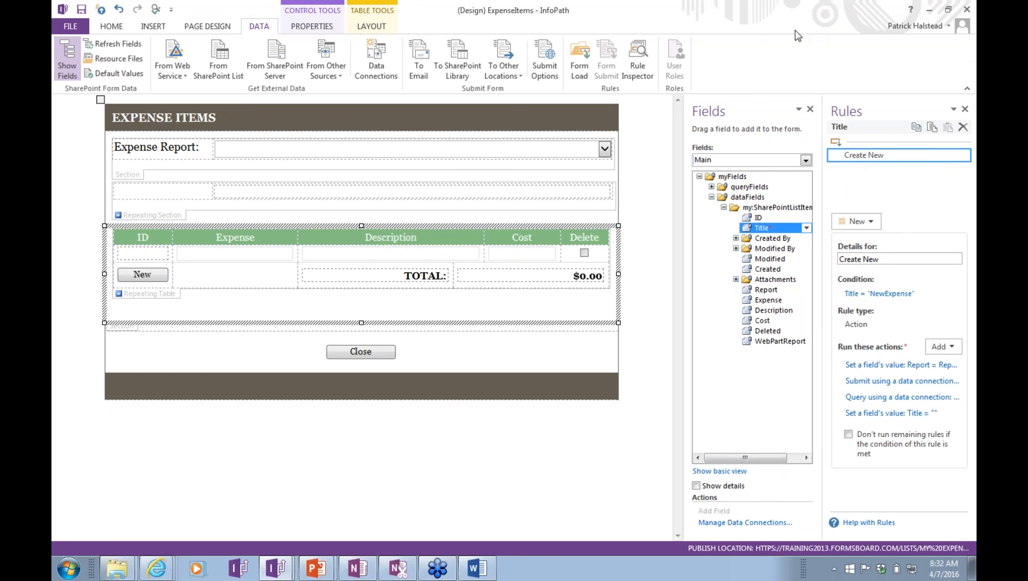
Insert the Title field as a Section control in the empty space below the repeating expense table
click(806, 228)
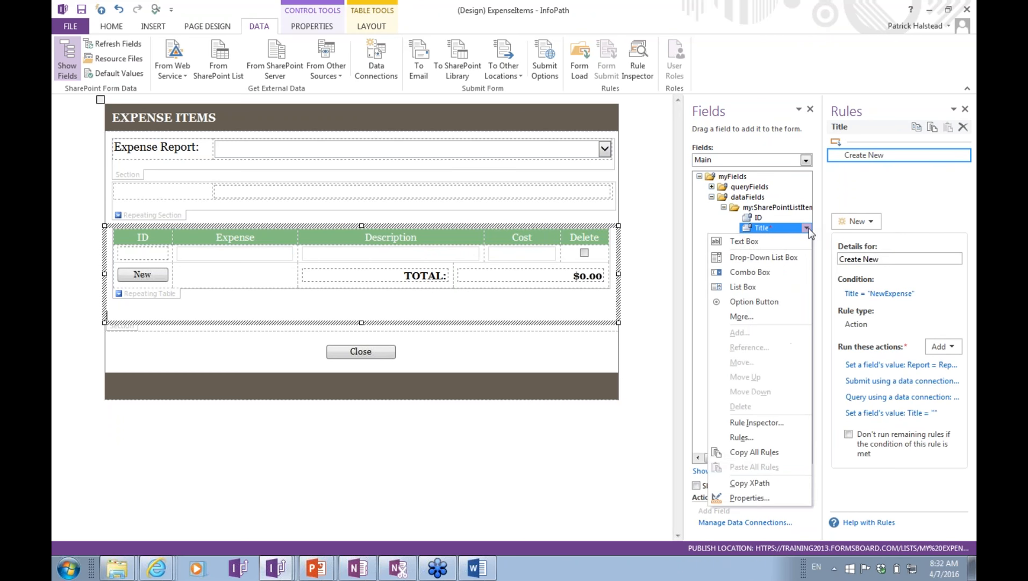
click(742, 316)
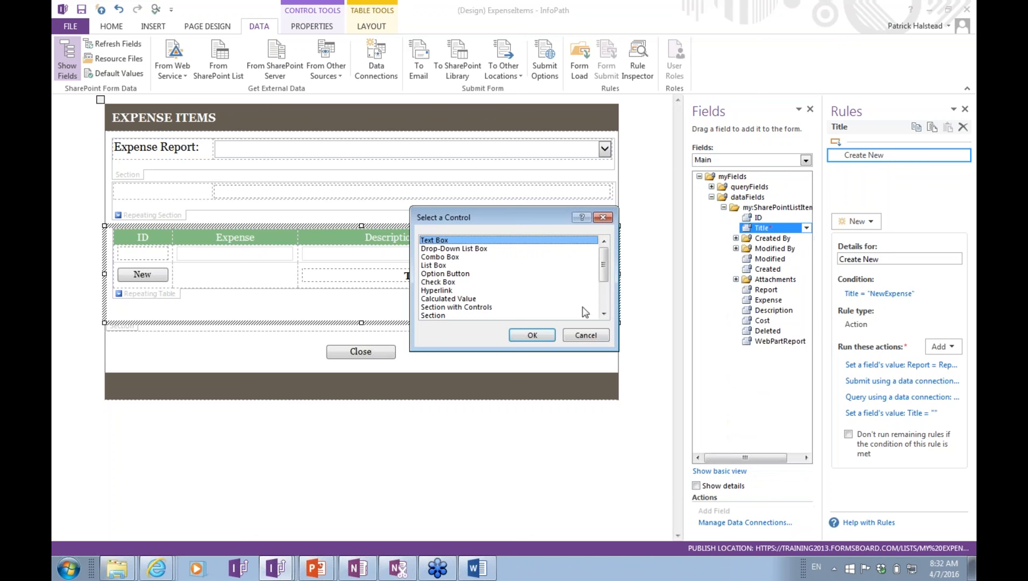
click(435, 315)
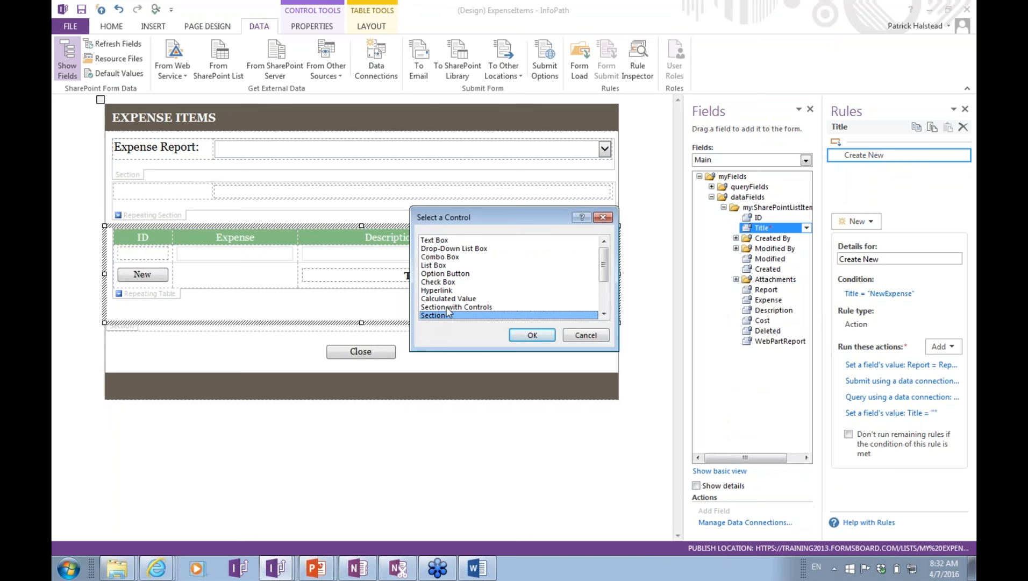
click(528, 335)
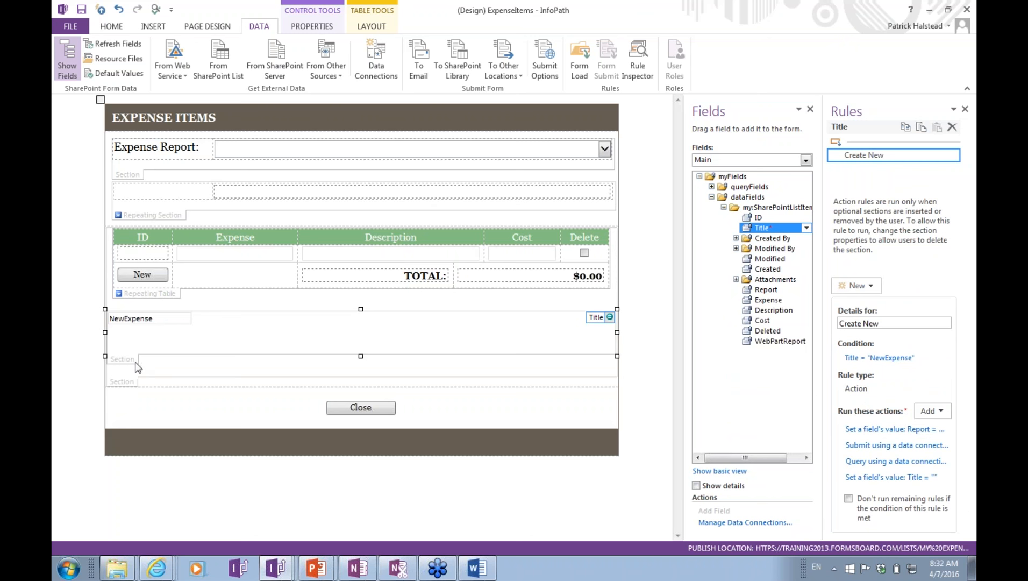
Delete the Title section below the repeating expense table and remove the empty lines around it
click(132, 362)
key(BackSpace)
key(BackSpace)
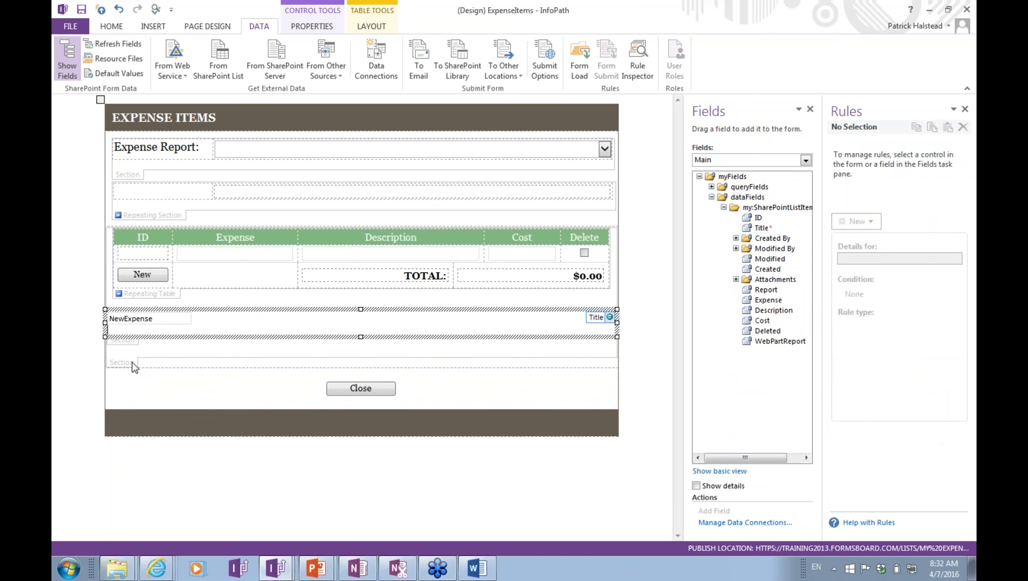
key(BackSpace)
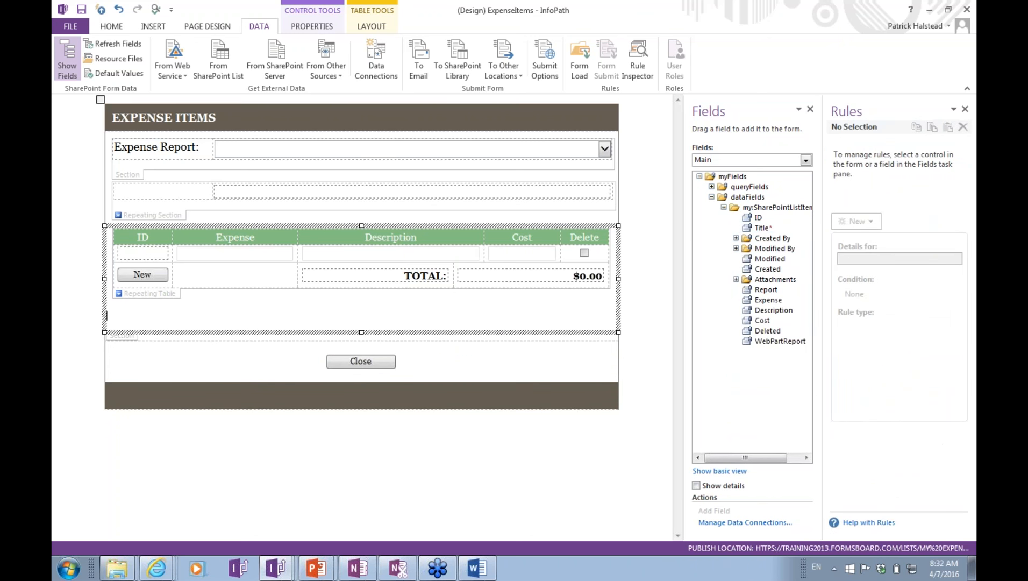
key(BackSpace)
key(BackSpace)
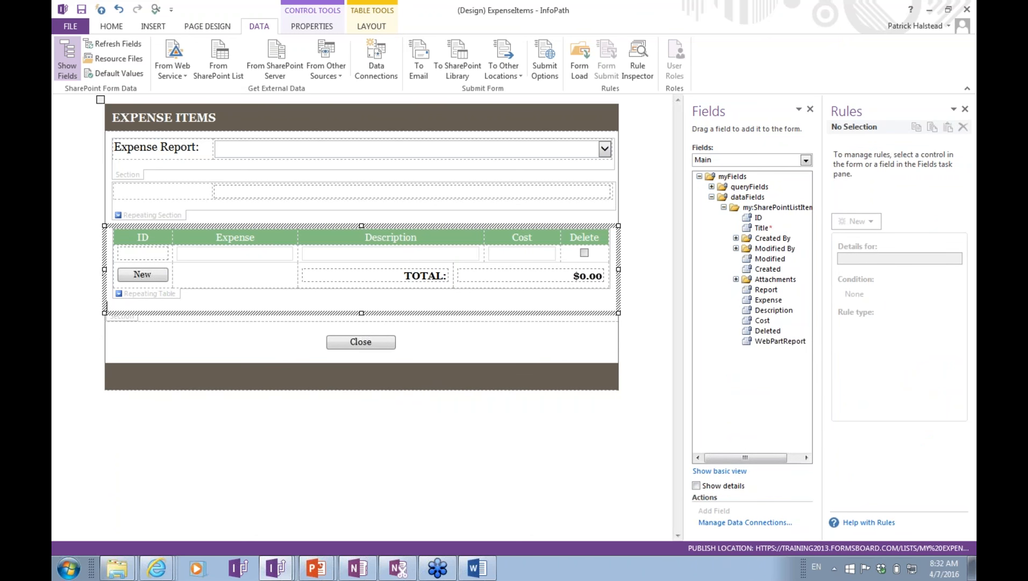
key(BackSpace)
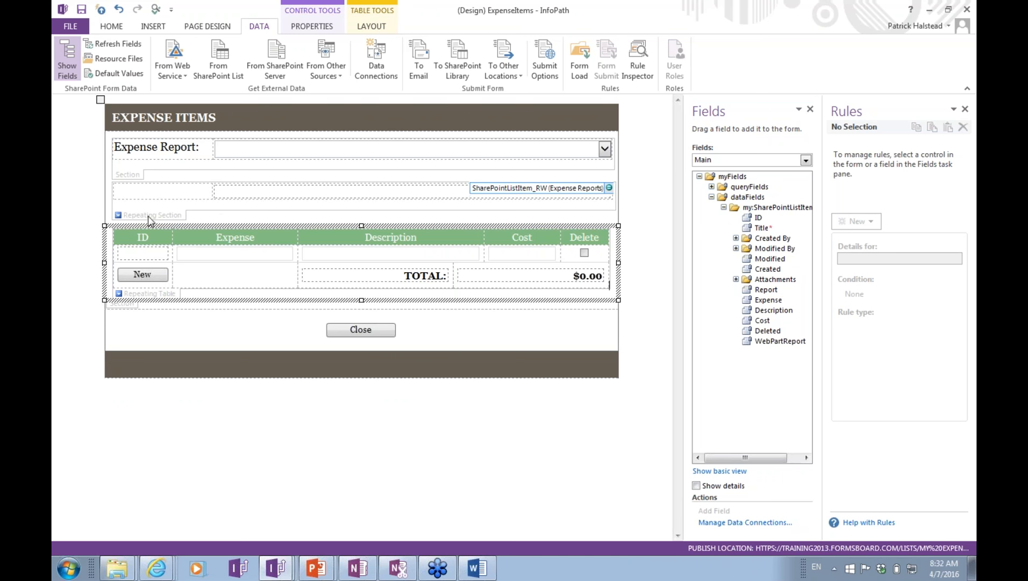
Examine the rules on the Expense Reports repeating section, the Report section and the Close button
click(157, 217)
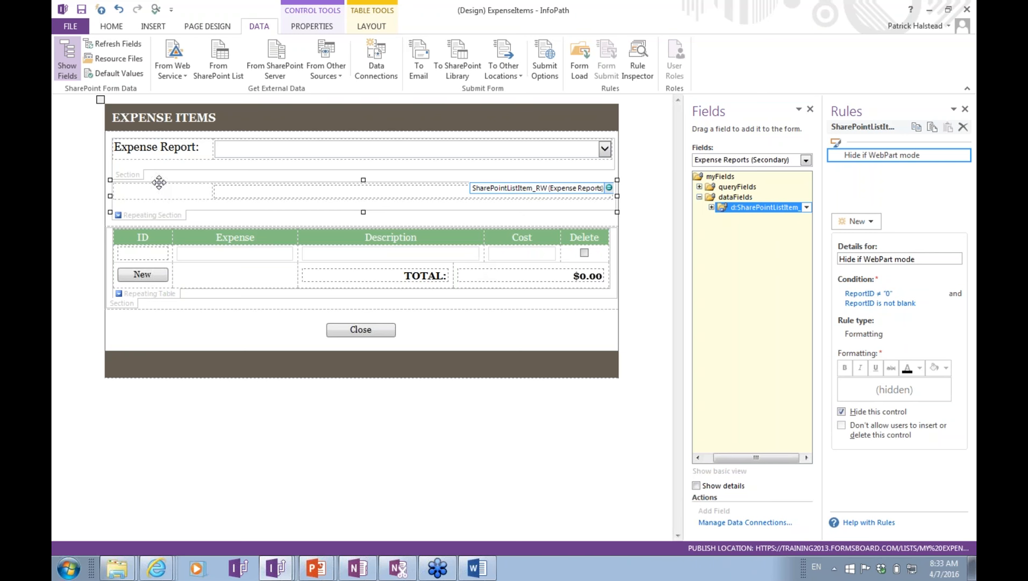
click(133, 175)
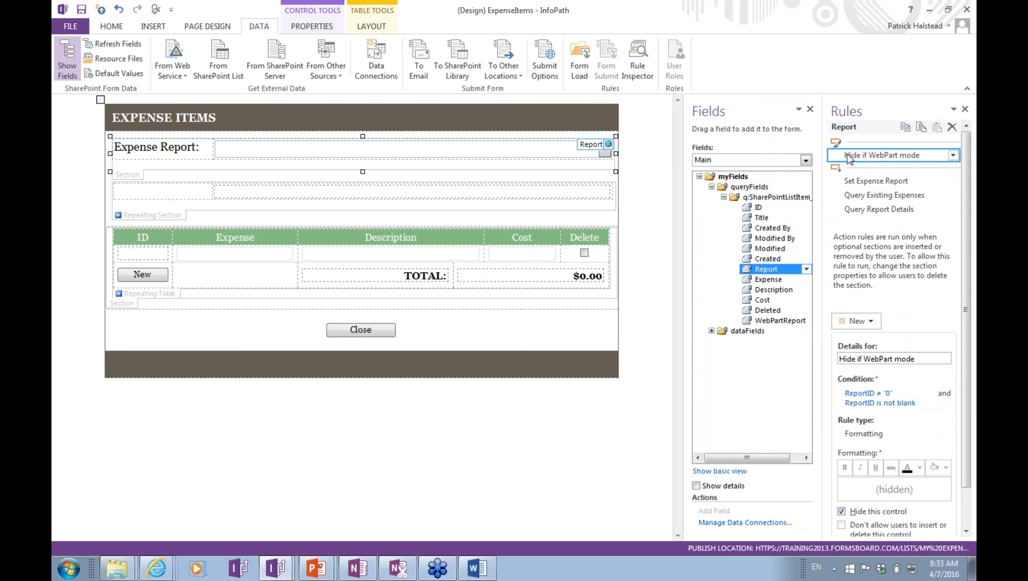
click(369, 333)
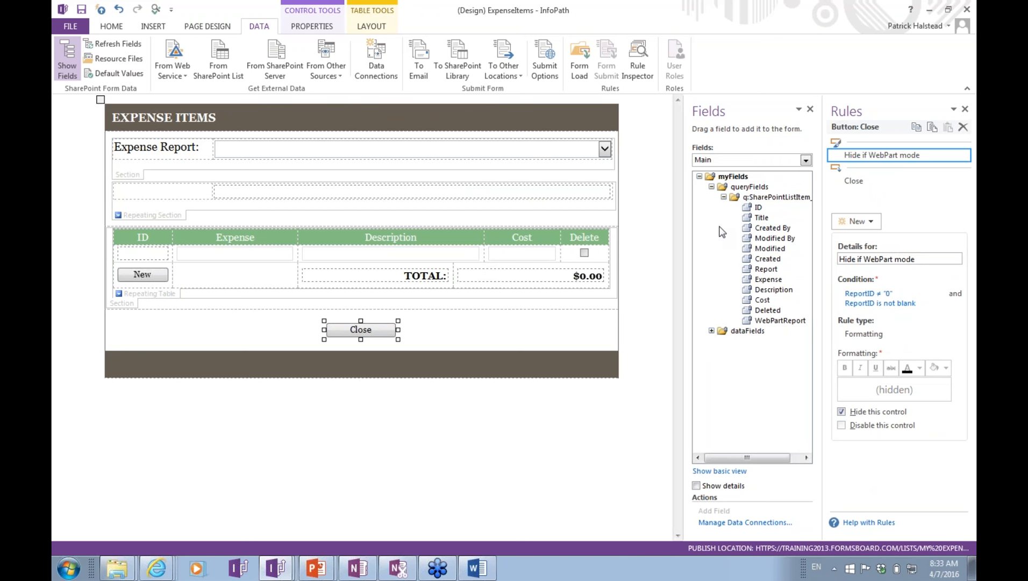
Check the details of the WebPart data connection and select the ReportID field in the WebPart secondary data source
click(377, 62)
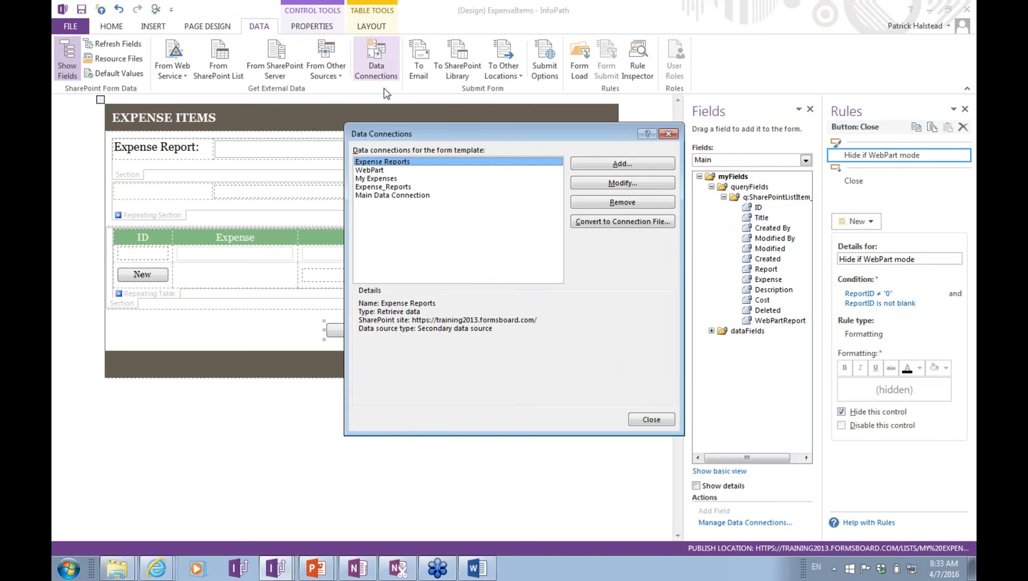
click(387, 170)
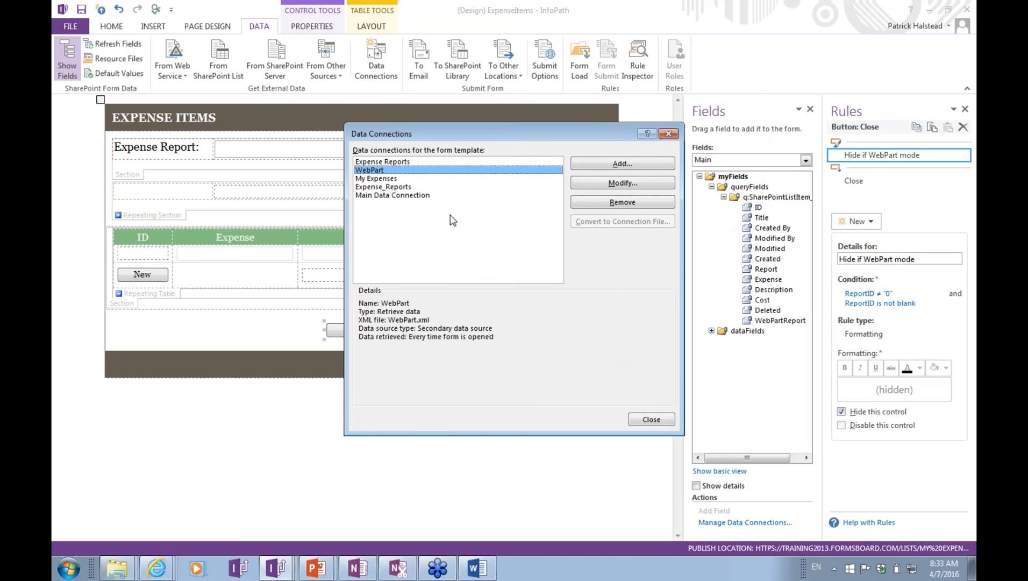
key(Escape)
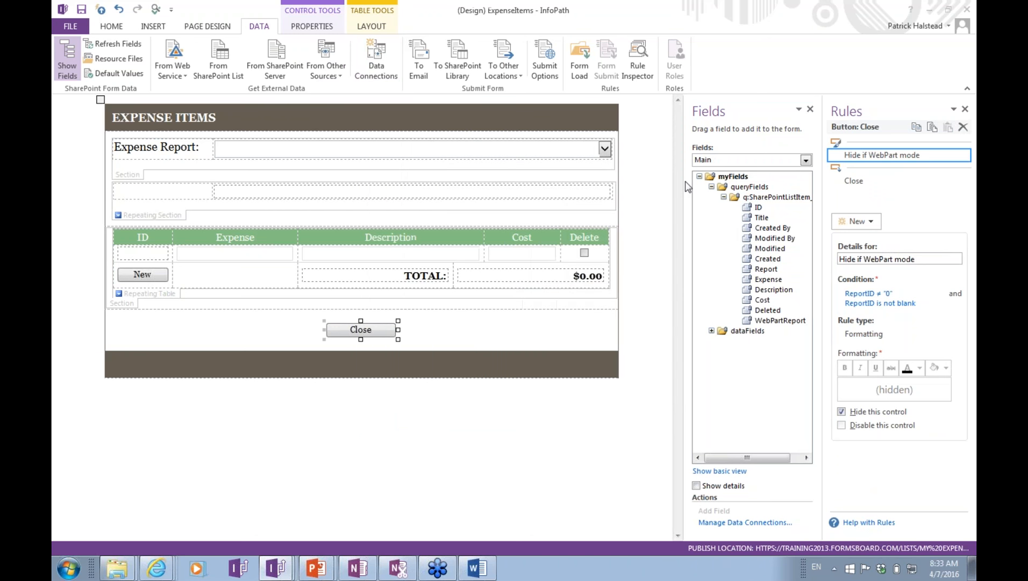
click(731, 160)
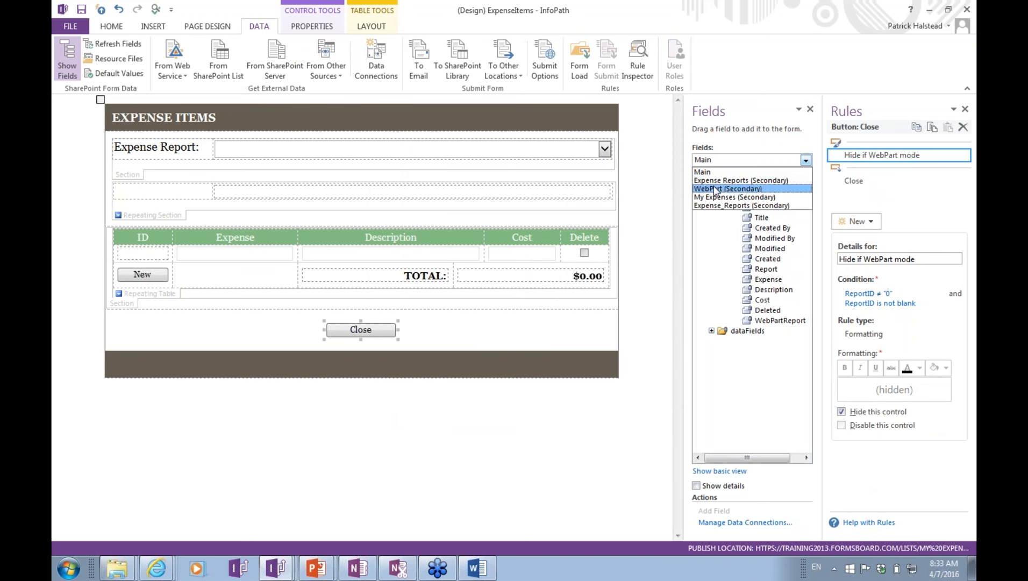
click(726, 189)
click(745, 188)
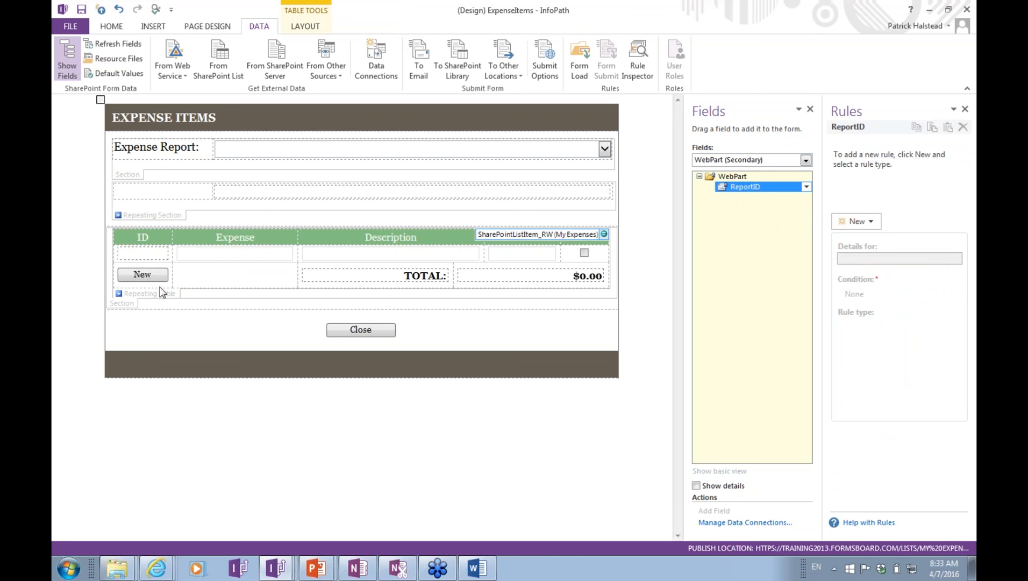
Switch to the "Connecting Parent Rows To Multiple Child Rows" document in Word and cycle onward through the open windows
key(alt+Tab)
key(alt+Tab)
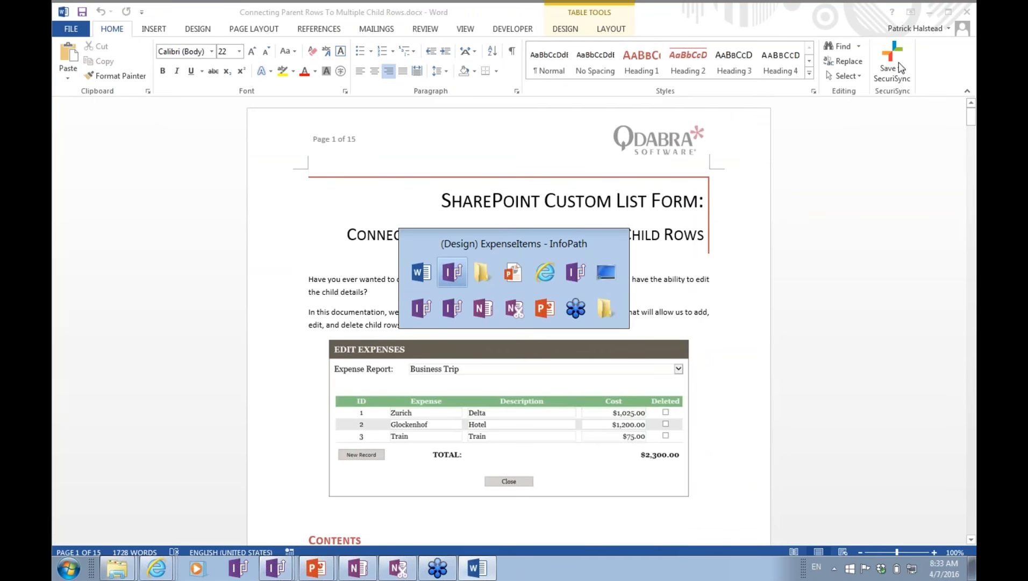